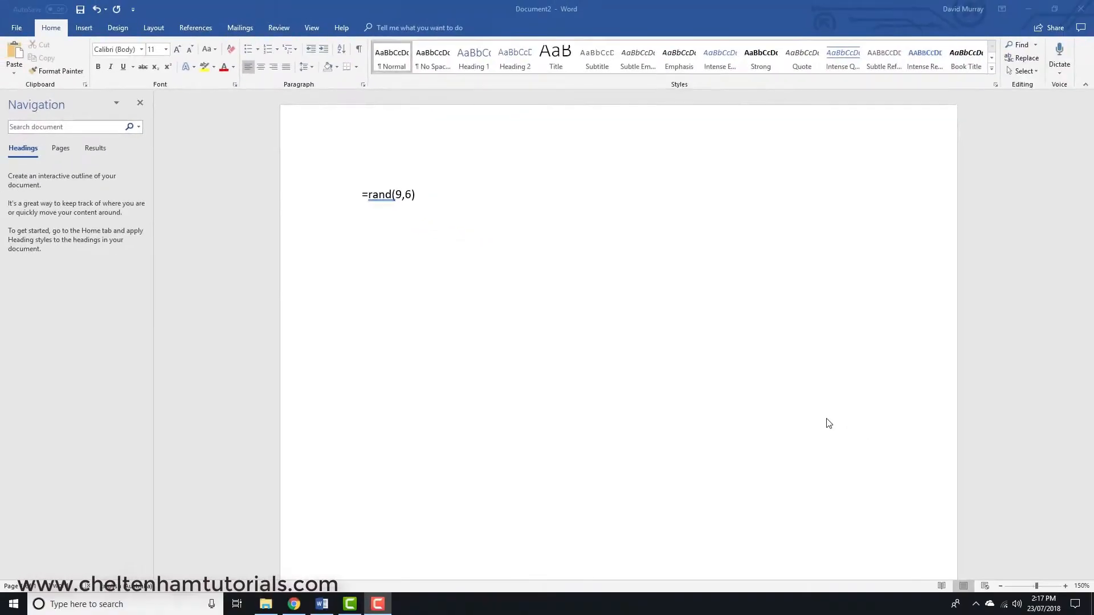
Generate sample paragraphs in the blank document from the =rand(9,6) formula
left_click(481, 201)
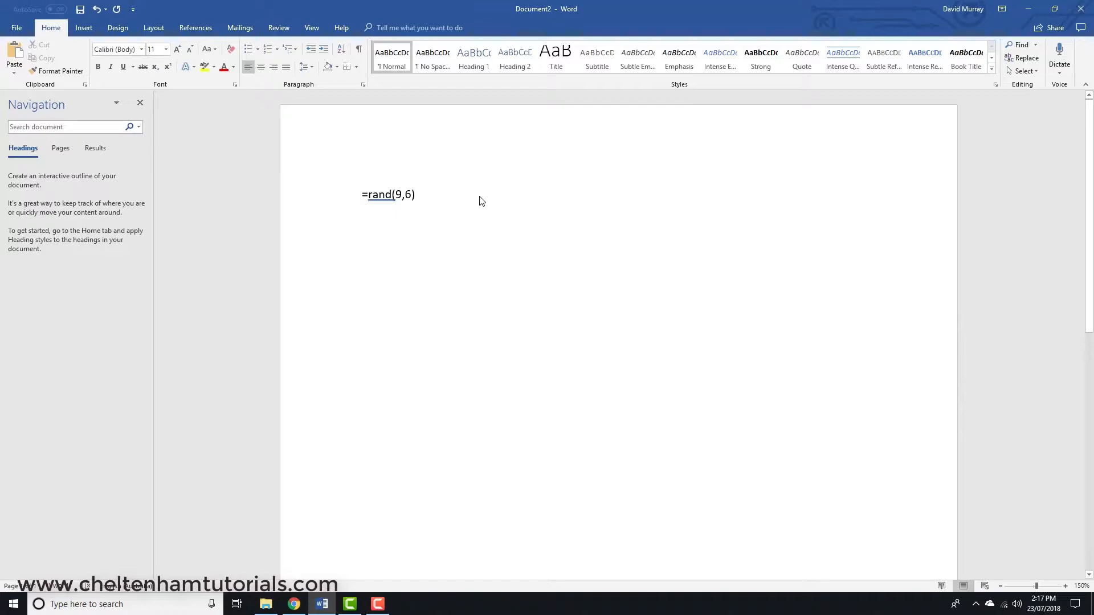
key("Return")
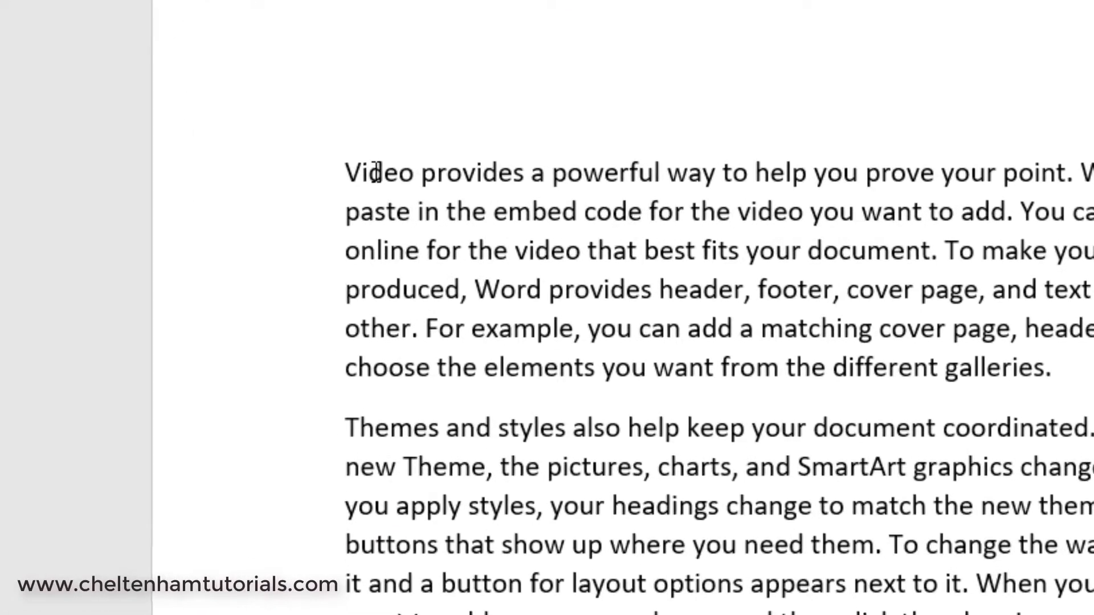
Apply the Algerian font to the first word, "Video", and undo that font change
double_click(395, 204)
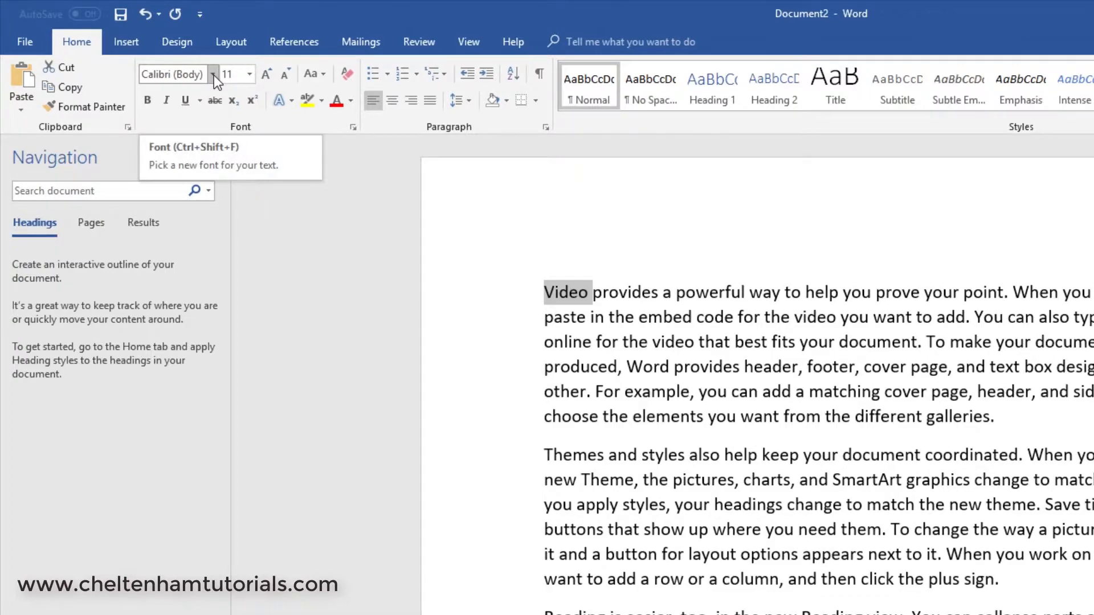
left_click(214, 76)
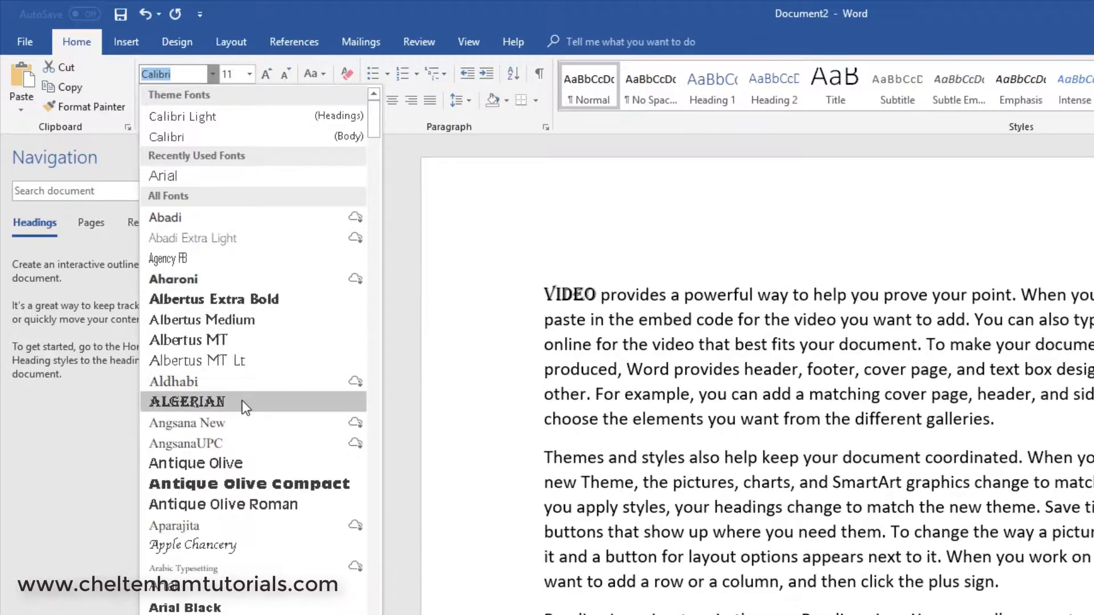
left_click(242, 402)
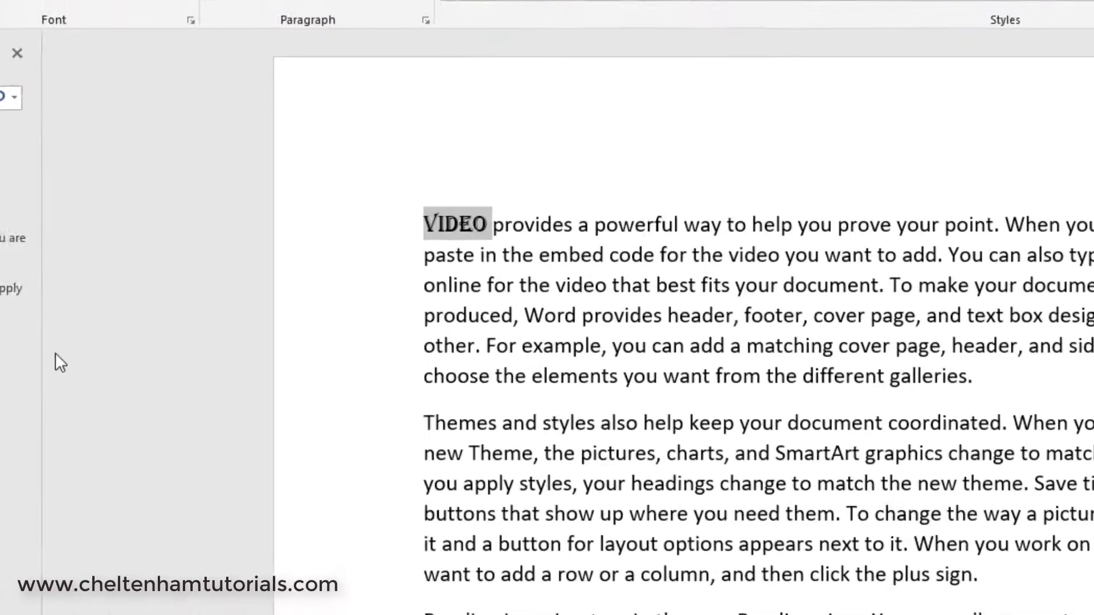
left_click(601, 315)
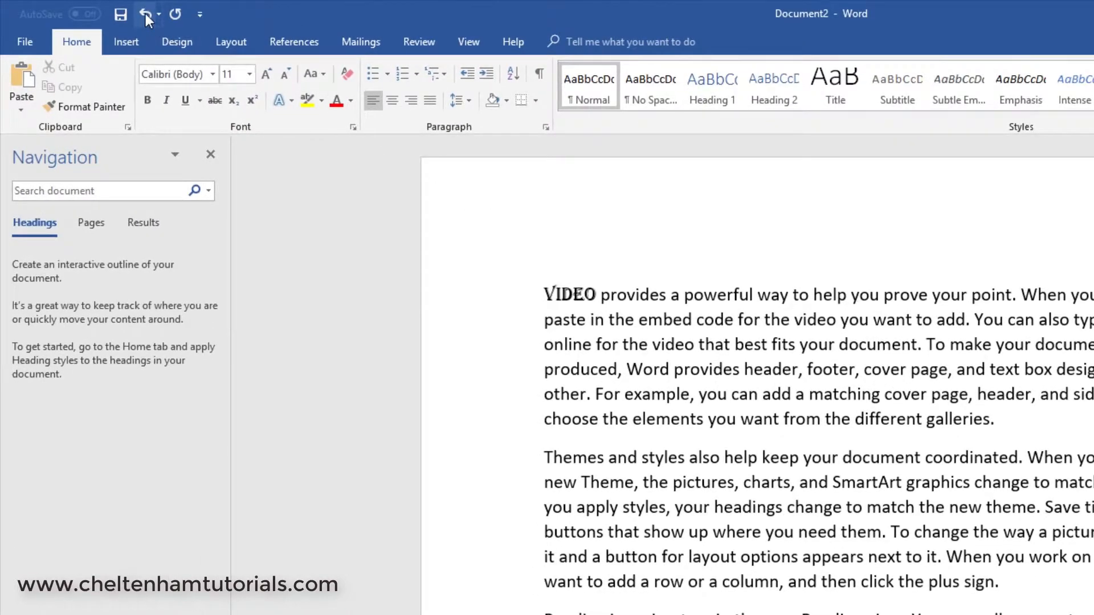
left_click(146, 14)
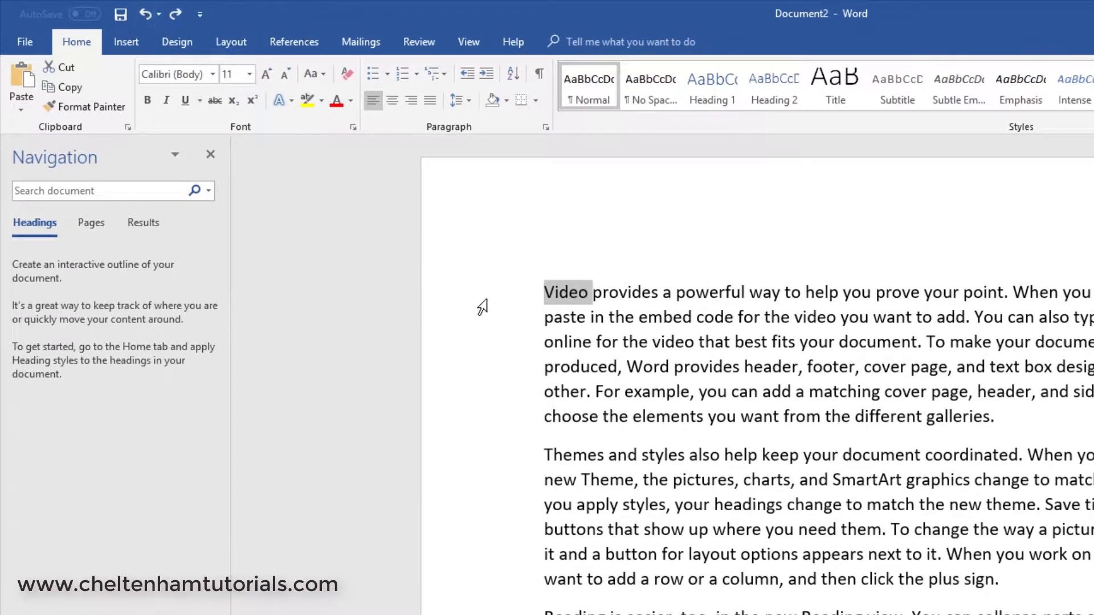
left_click(607, 330)
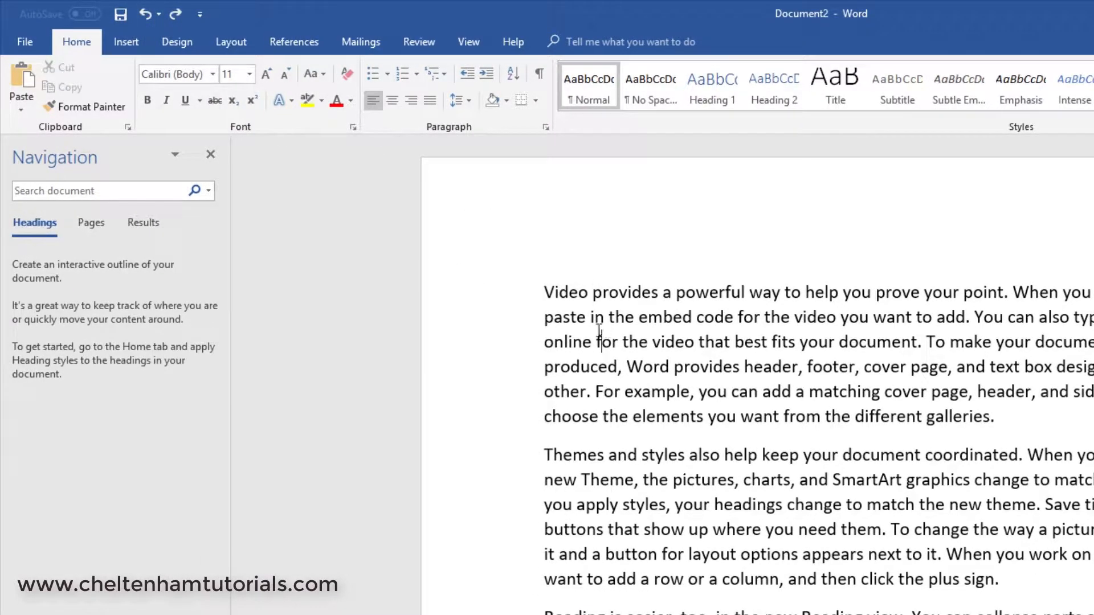
Change the font of the entire first paragraph to Antique Olive Compact
double_click(458, 337)
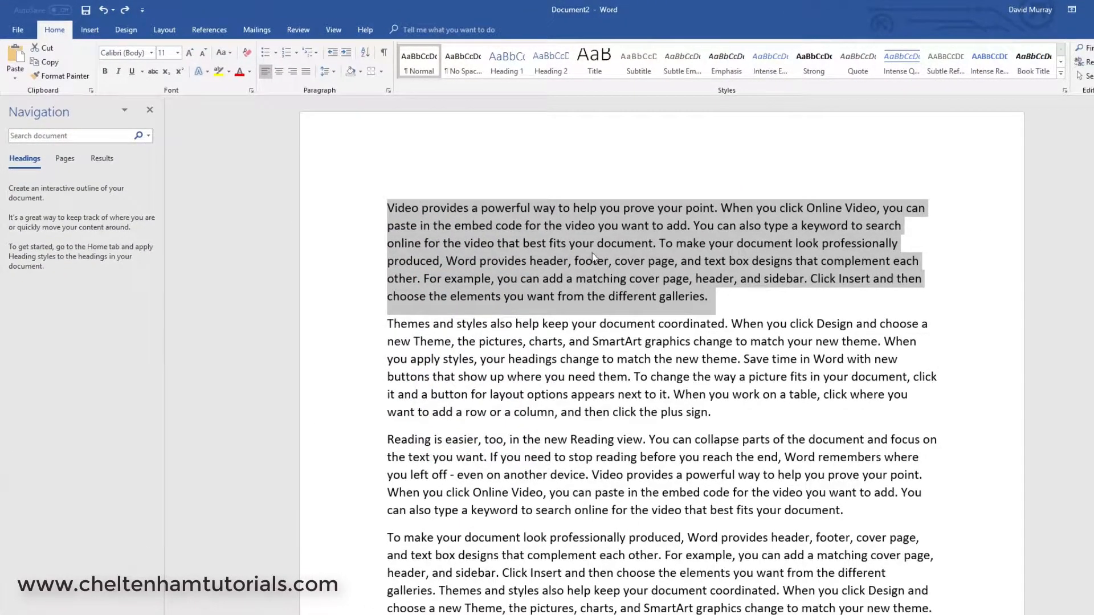
left_click(151, 53)
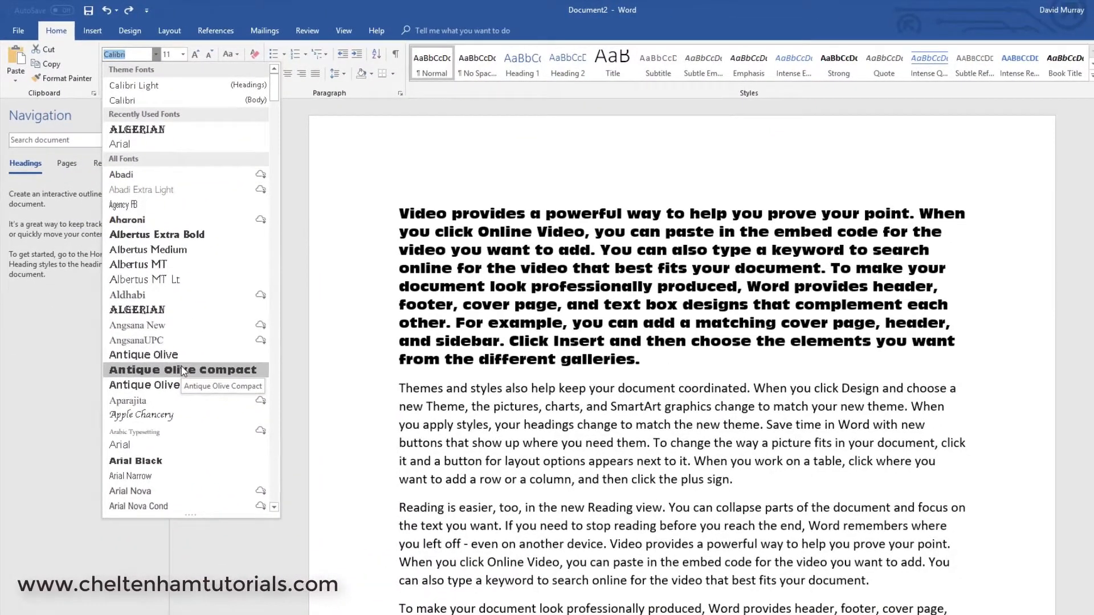
left_click(182, 370)
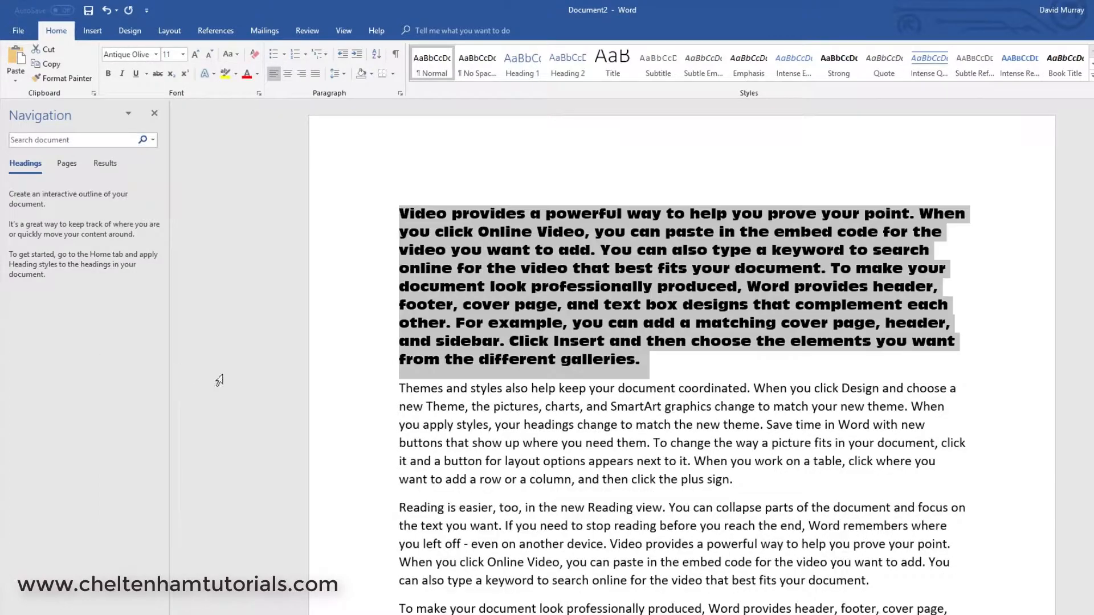
left_click(473, 424)
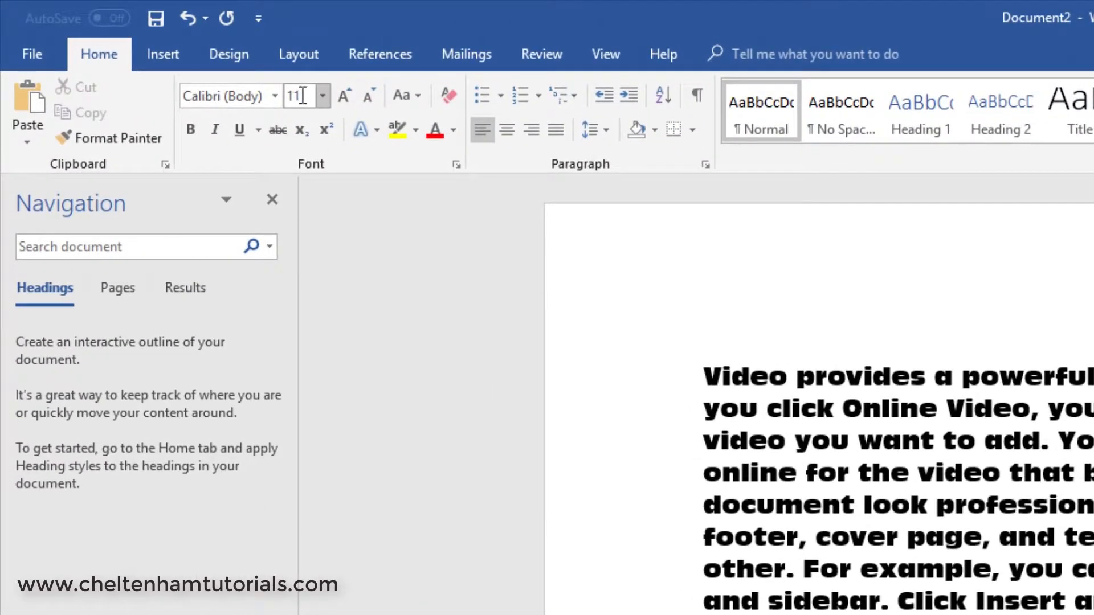
Set the first paragraph's font size to 14 and undo the size change
left_click(653, 446)
double_click(651, 446)
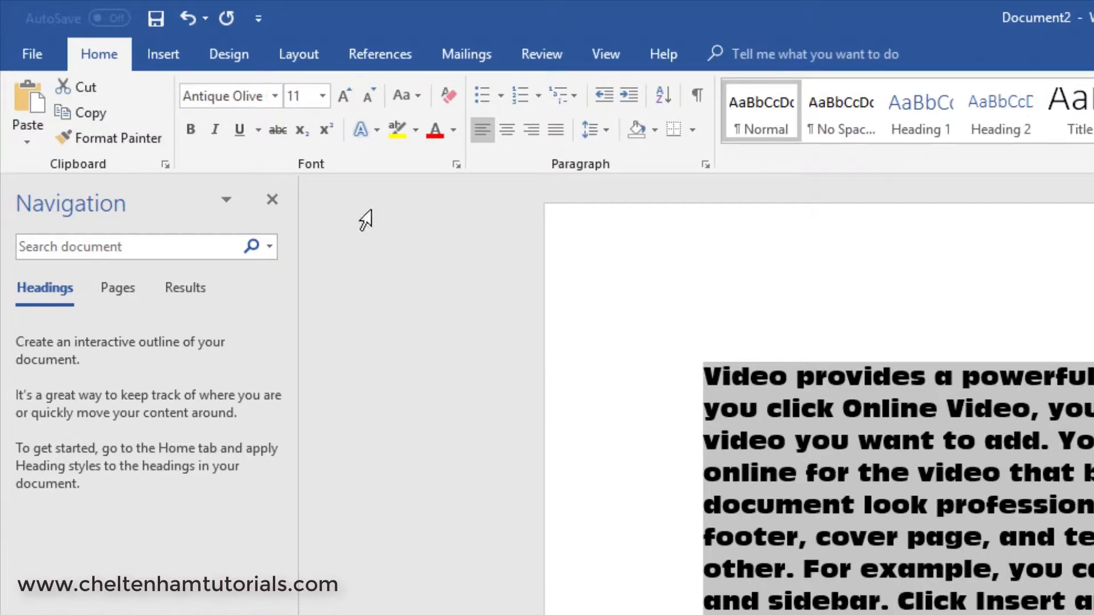
left_click(320, 94)
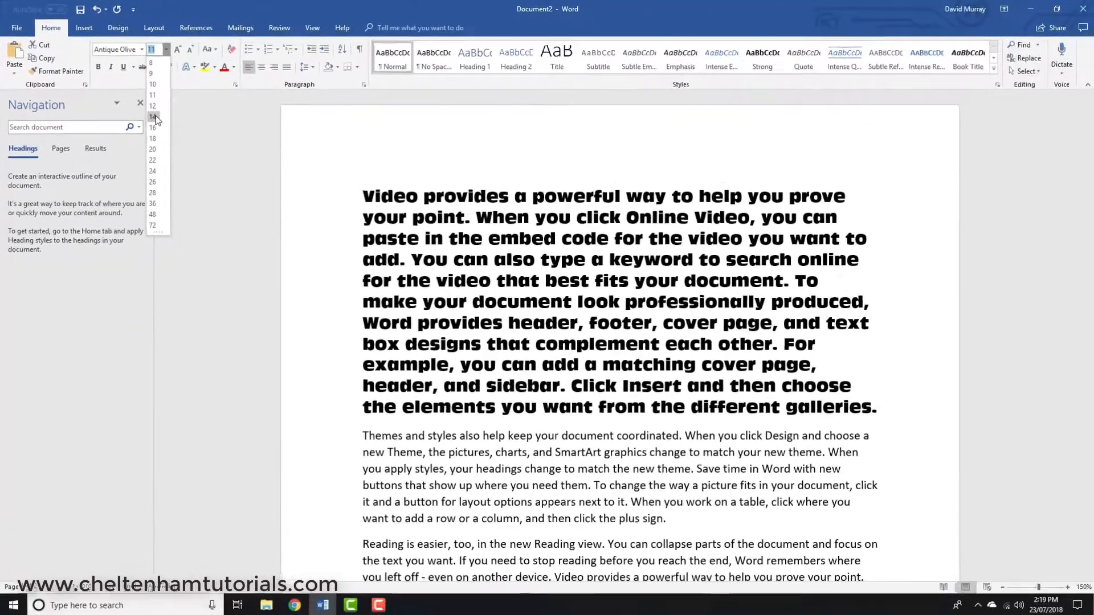
left_click(301, 225)
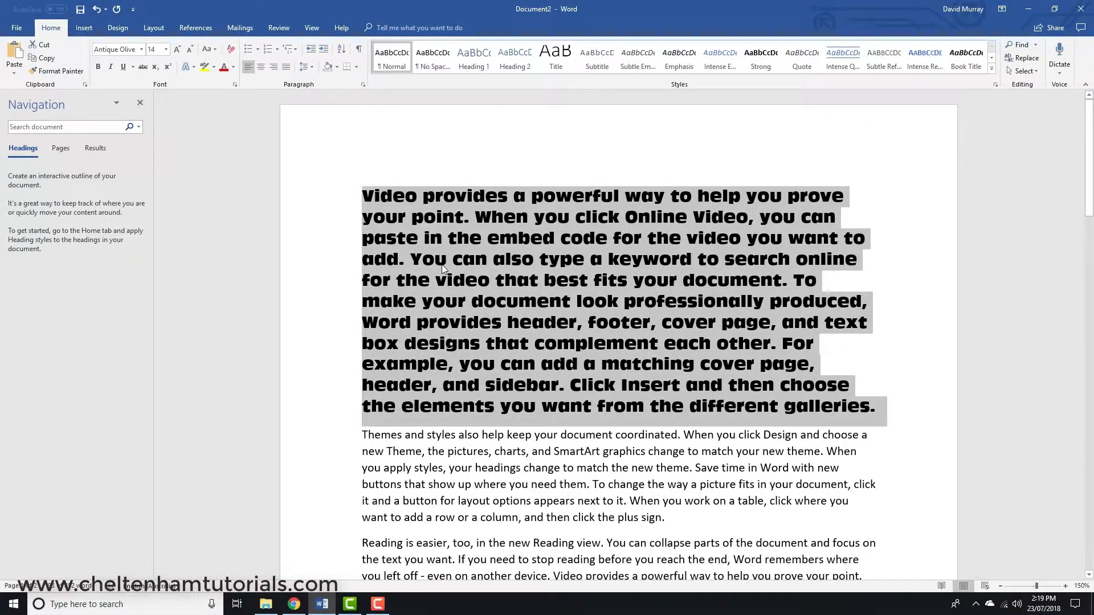
left_click(437, 473)
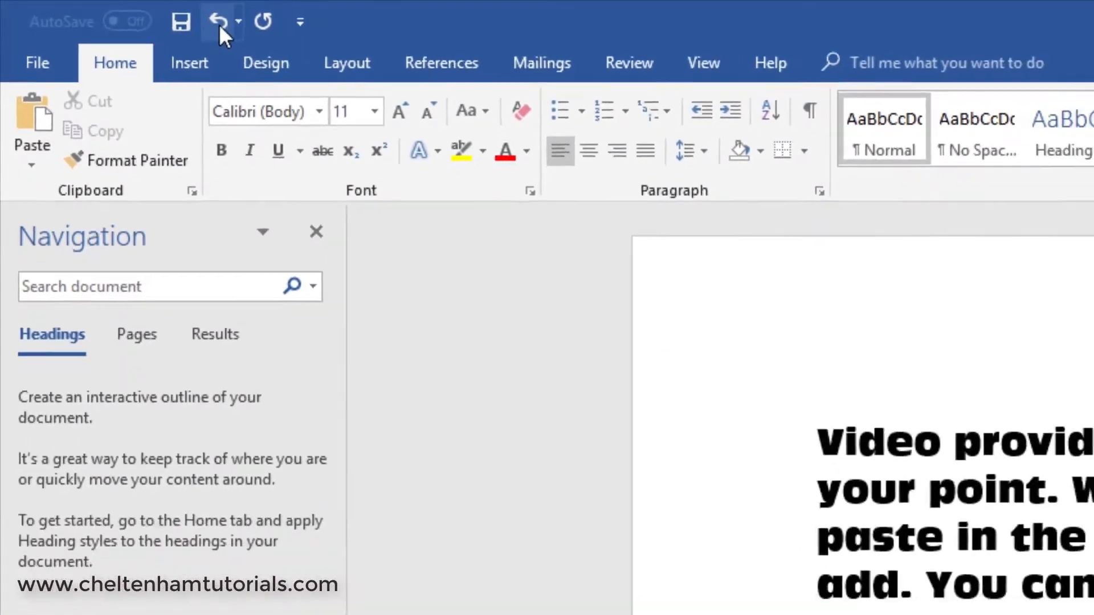
left_click(219, 24)
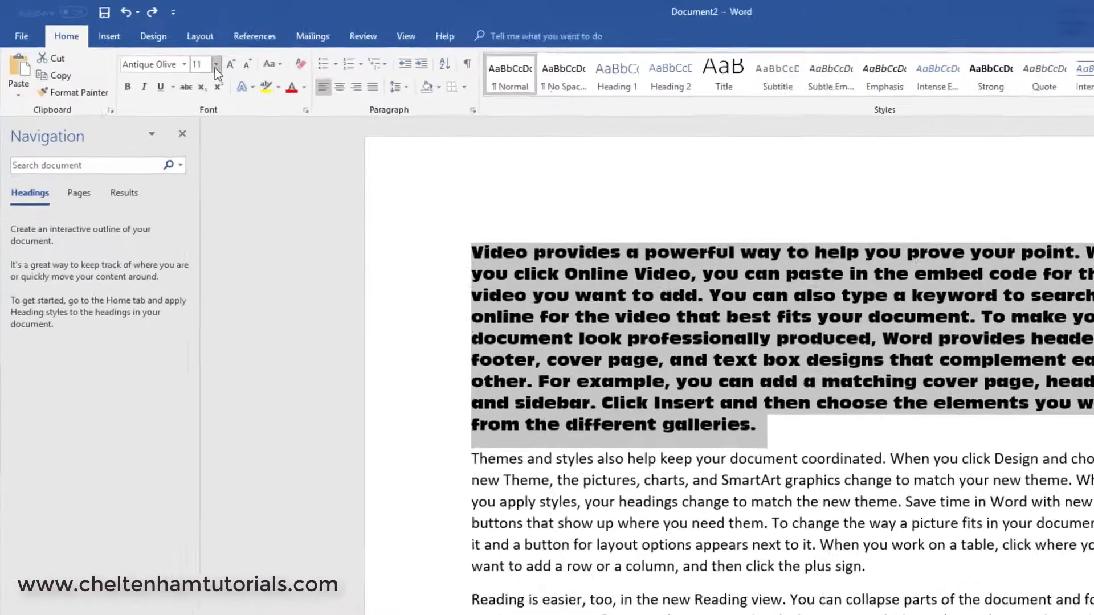
Shrink the first paragraph's text to font size 8 and undo the change
left_click(215, 65)
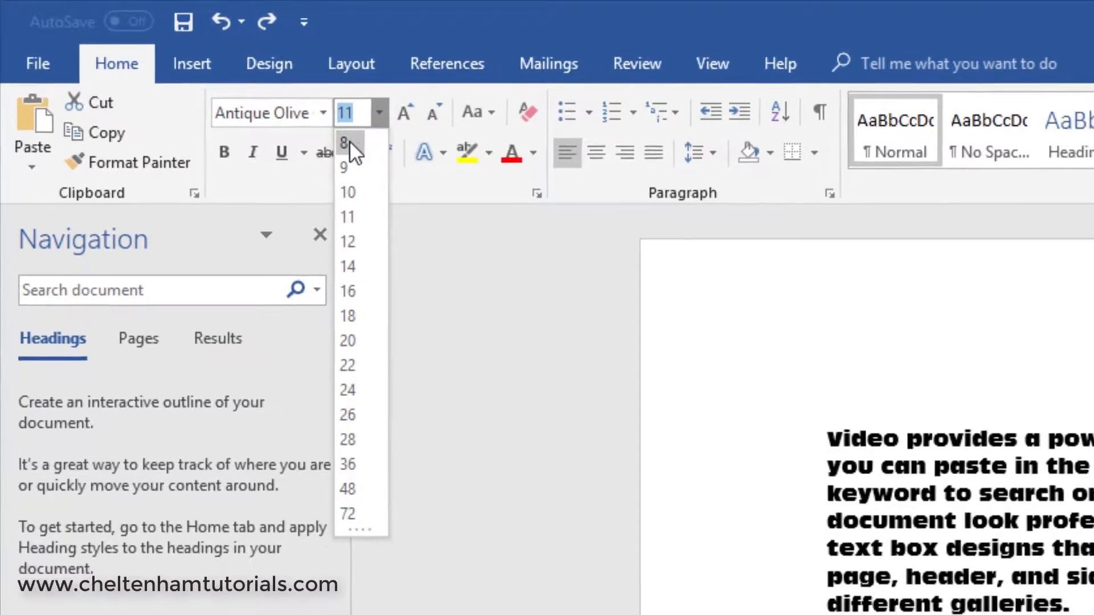
left_click(350, 142)
left_click(488, 344)
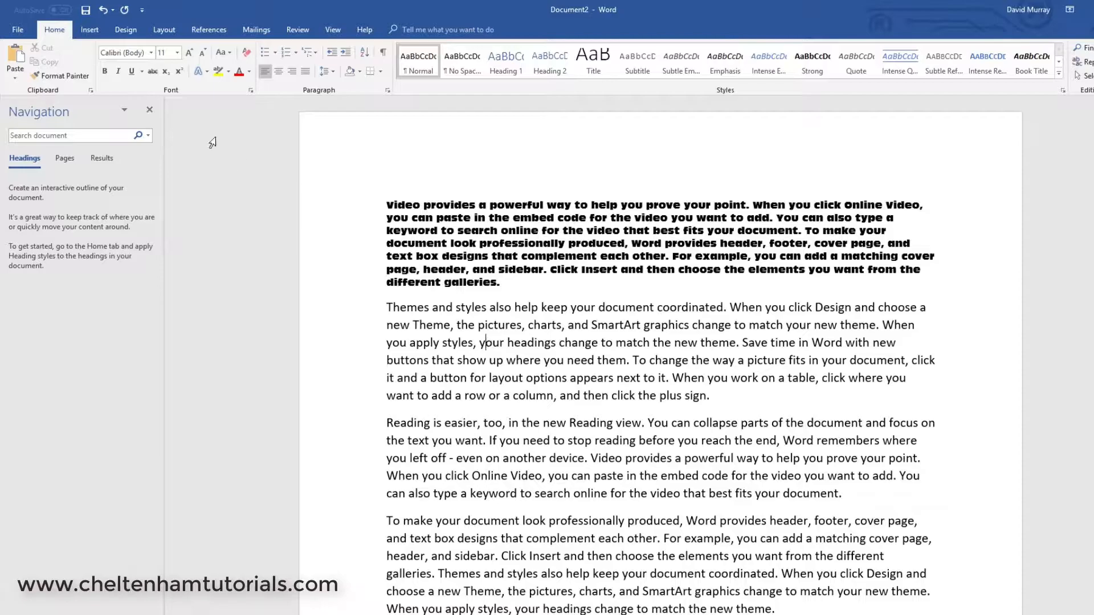
left_click(104, 11)
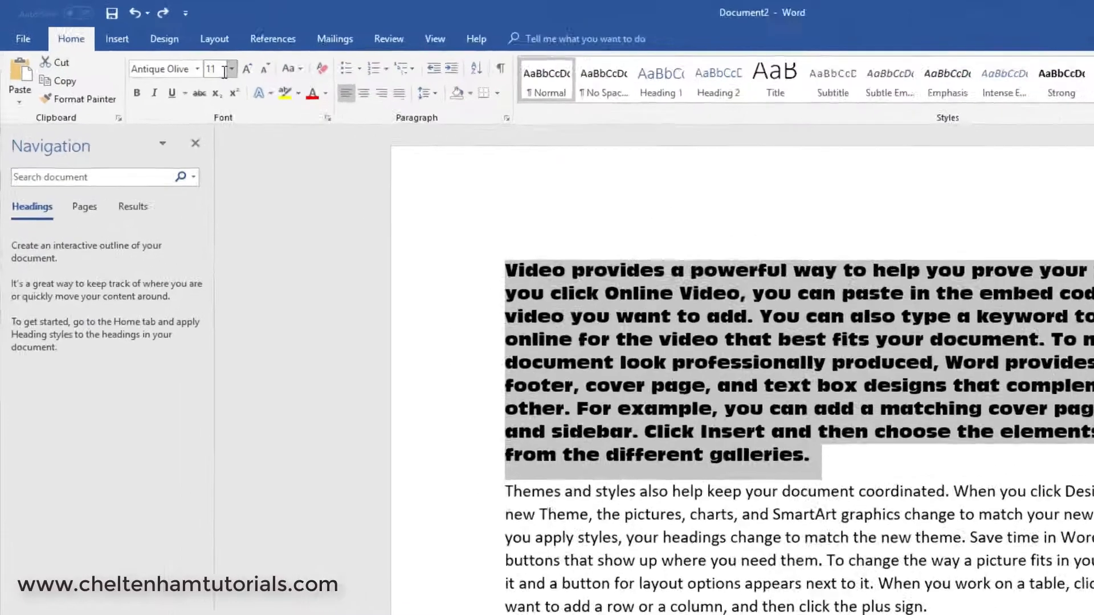
Enter a custom font size of 30 for the first paragraph, check the enlarged text, and undo the change
left_click(169, 55)
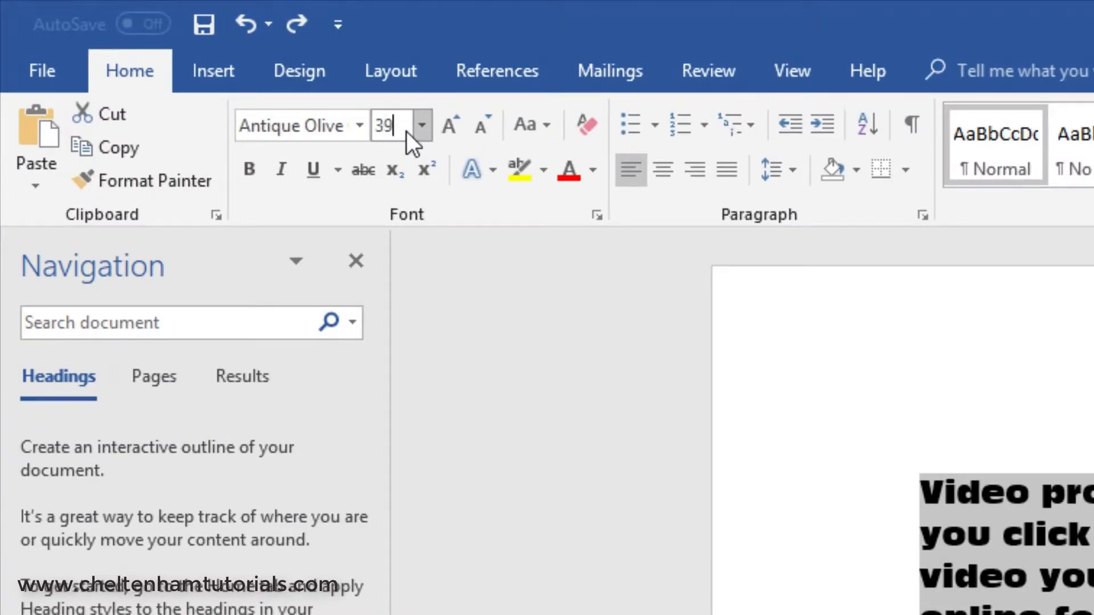
type("30")
key("Return")
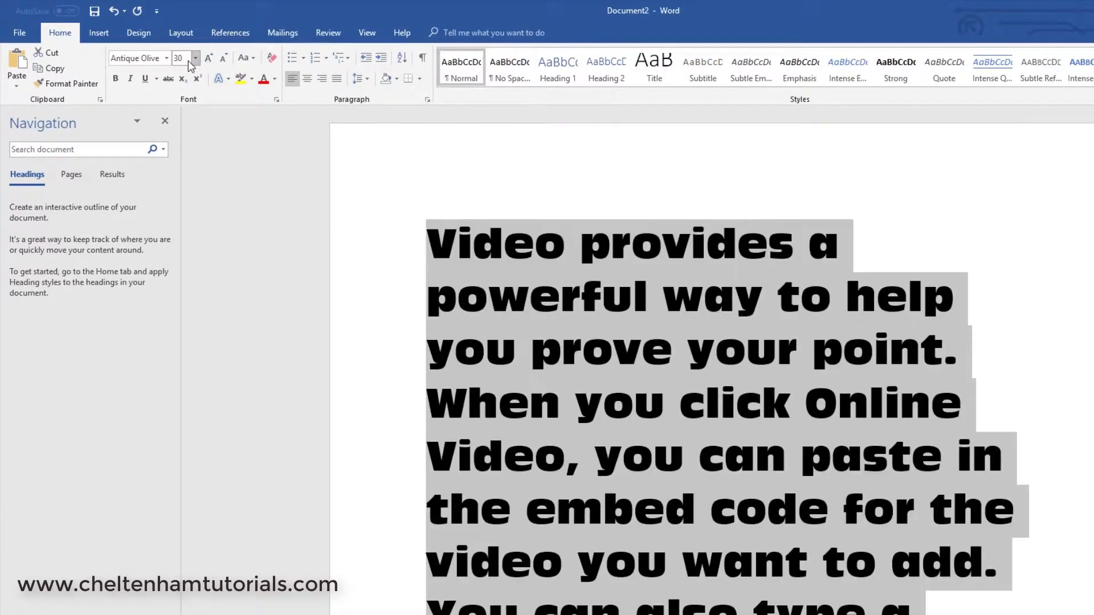
left_click(491, 272)
scroll(398, 291, "down", 6)
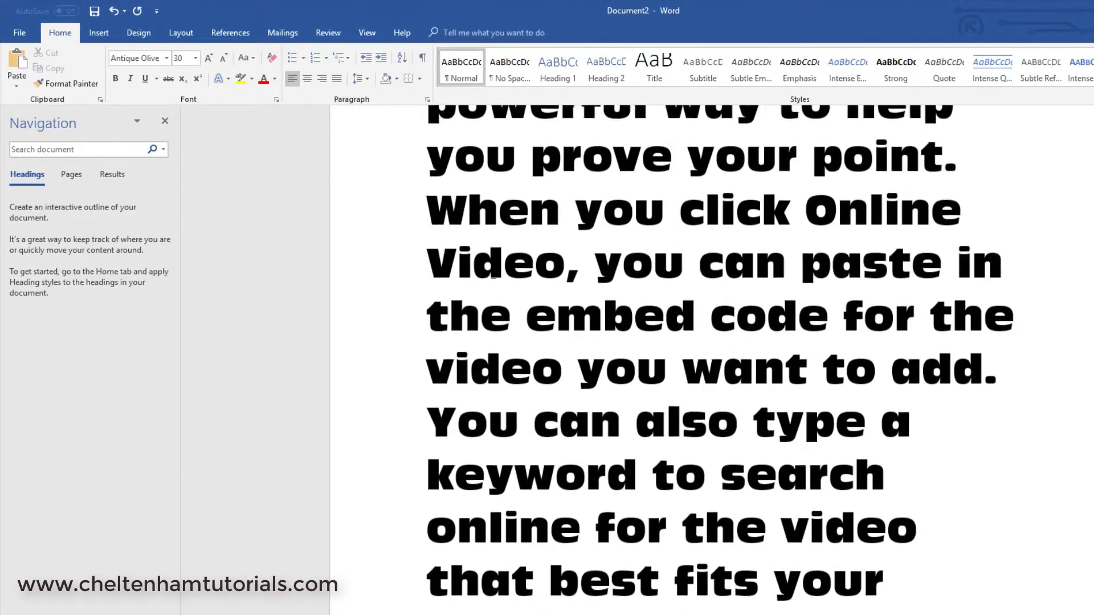
double_click(339, 289)
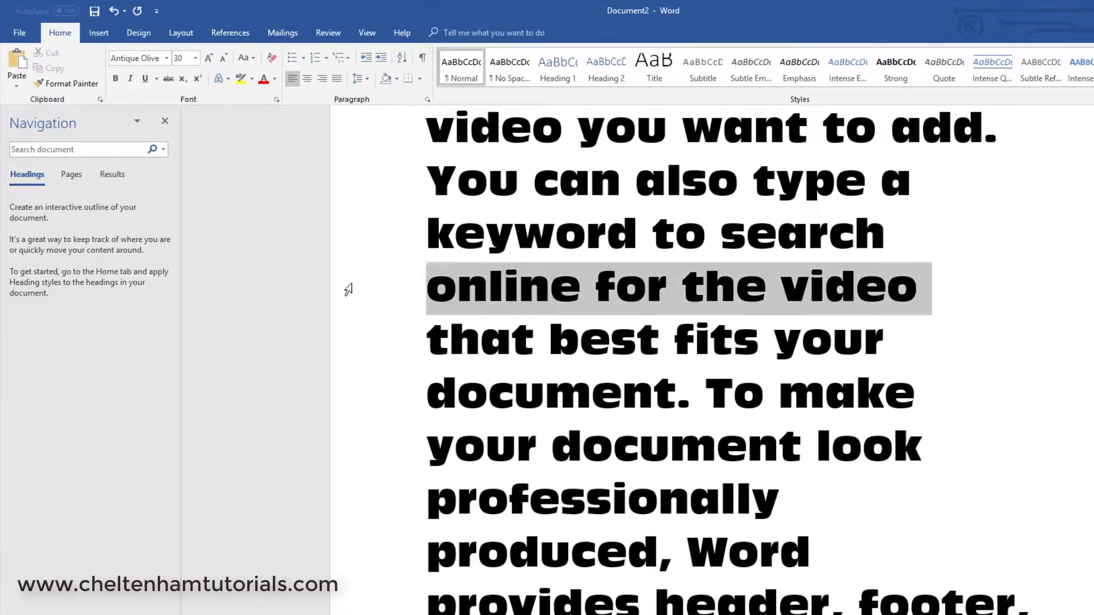
left_click(115, 11)
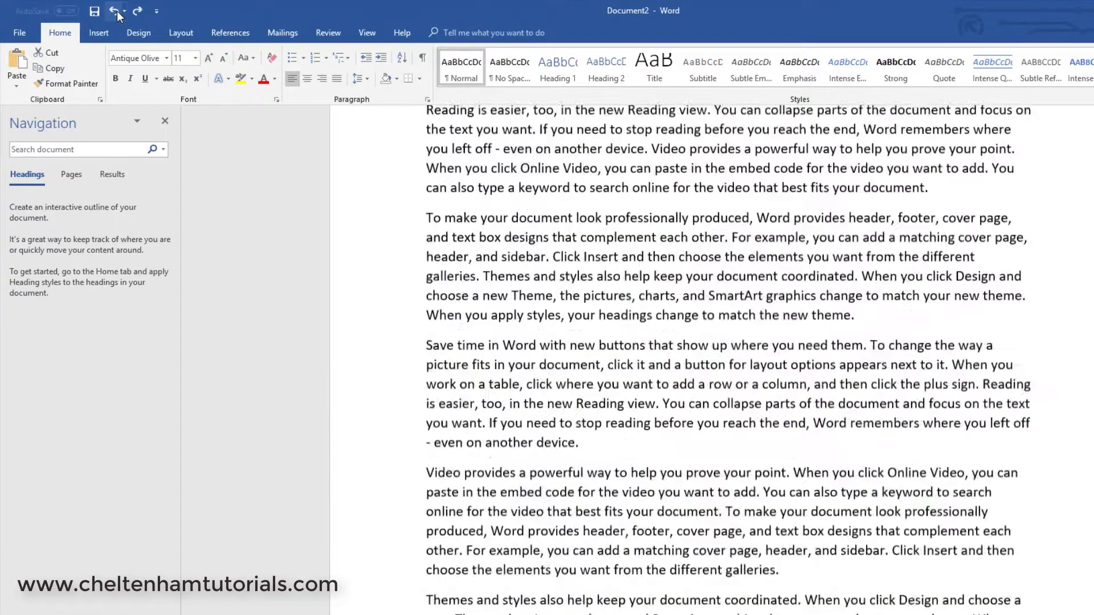
Select the first paragraph and increase its font size one point at a time up to 27
left_click(504, 225)
scroll(505, 230, "up", 5)
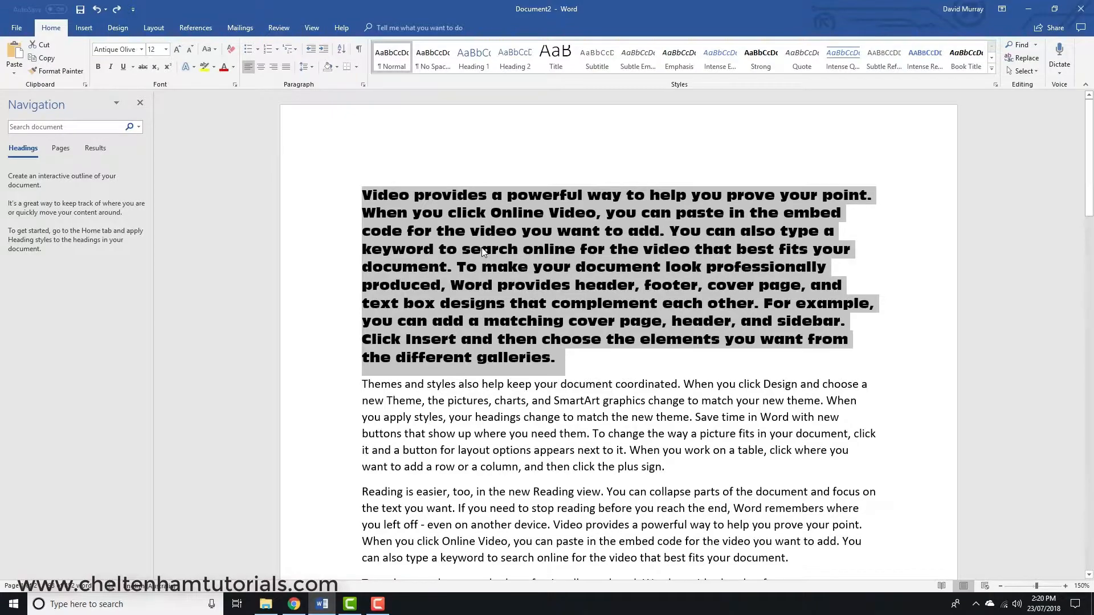
key("ctrl+bracketright")
key("ctrl+bracketright")
key("ctrl+bracketright")
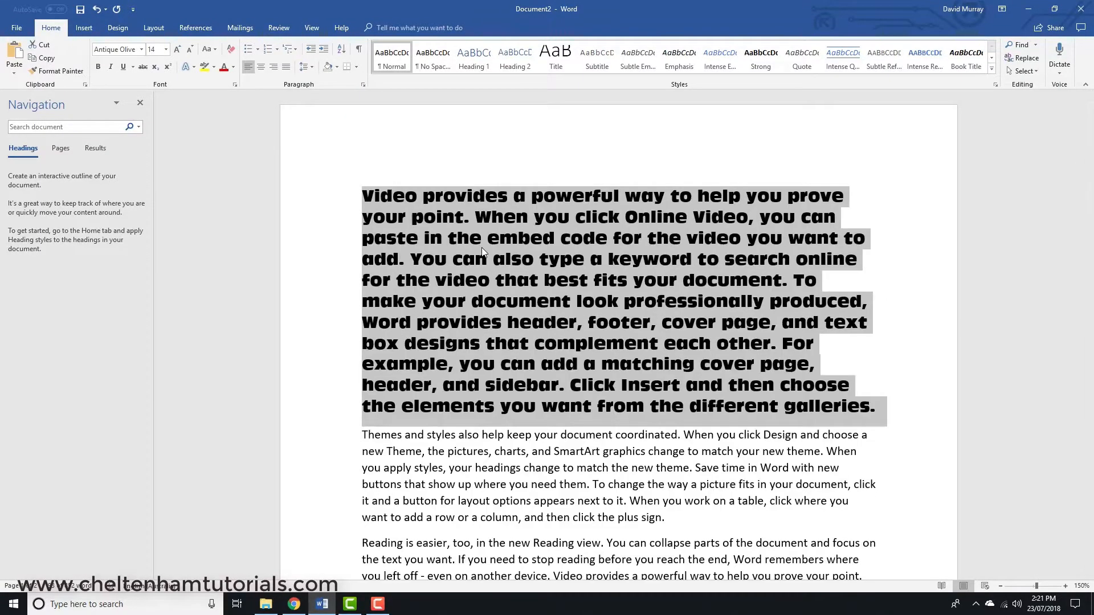
key("ctrl+bracketright")
key("ctrl+bracketright")
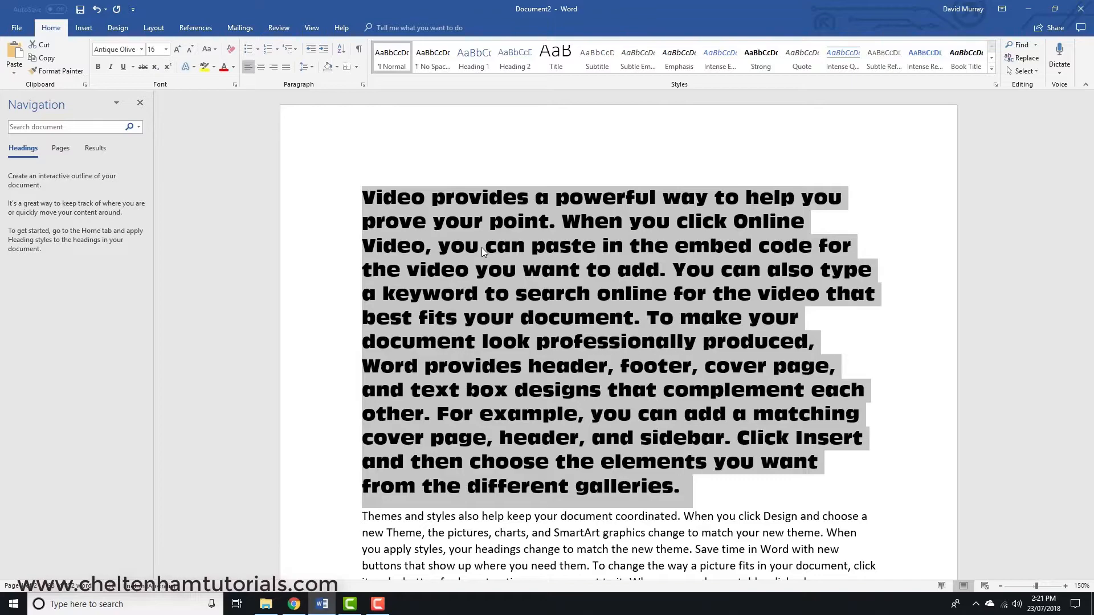
key("ctrl+bracketright")
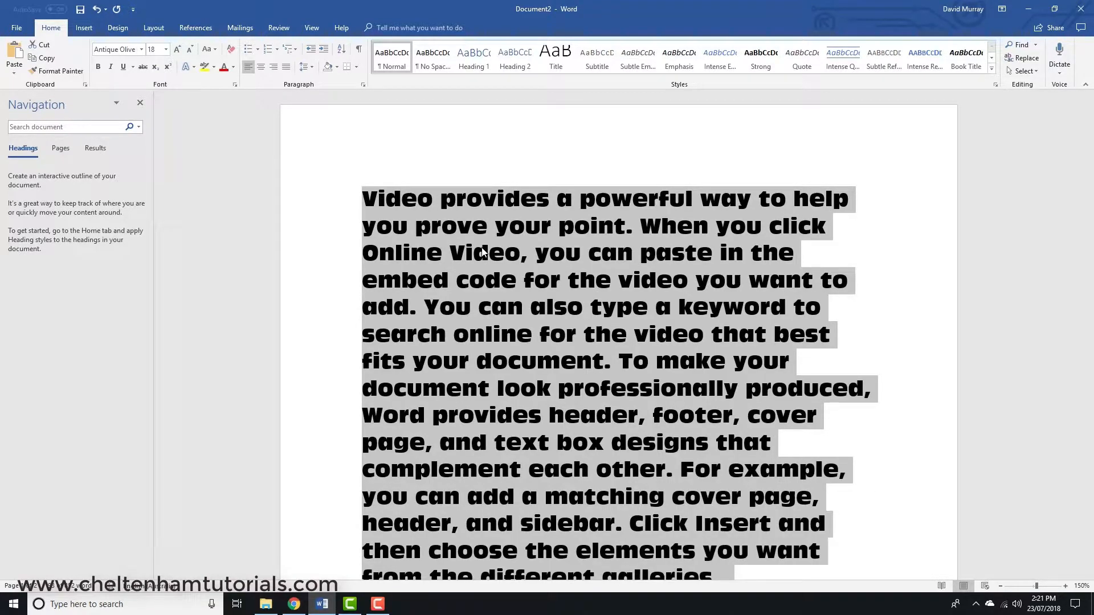
key("ctrl+bracketright")
key("ctrl+bracketright")
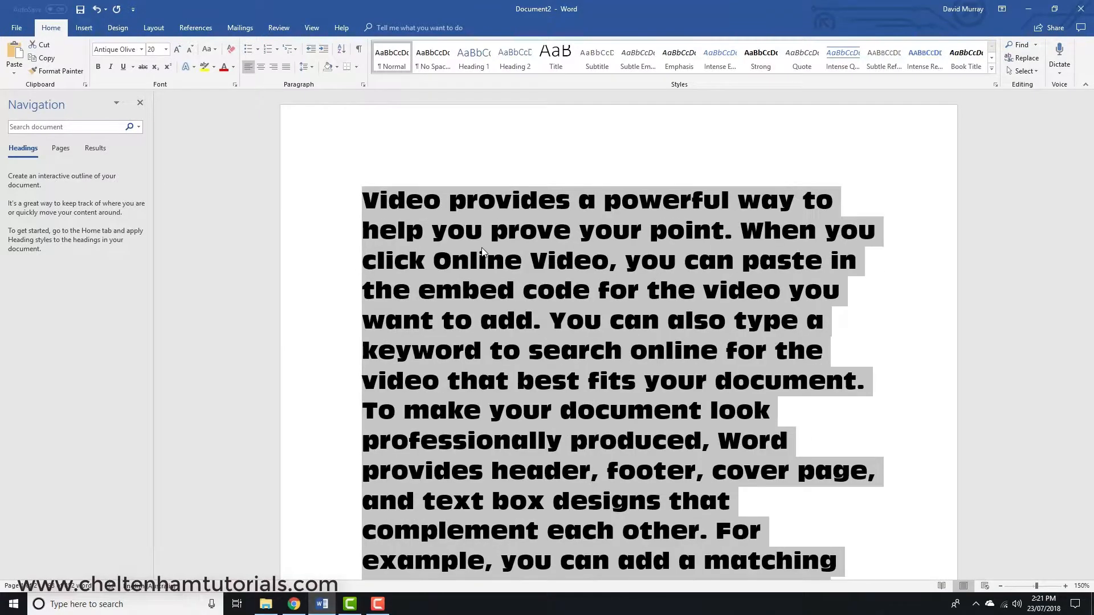
key("ctrl+bracketright")
key("ctrl+bracketright")
key("ctrl+bracketright")
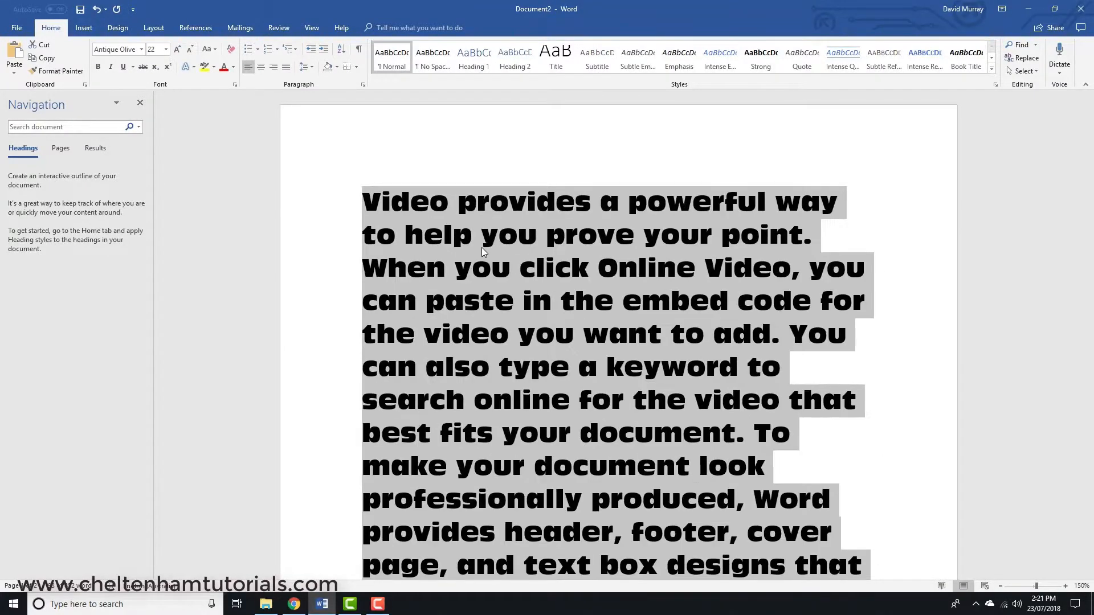
key("ctrl+bracketright")
key("ctrl+bracketright")
key("ctrl+bracketright")
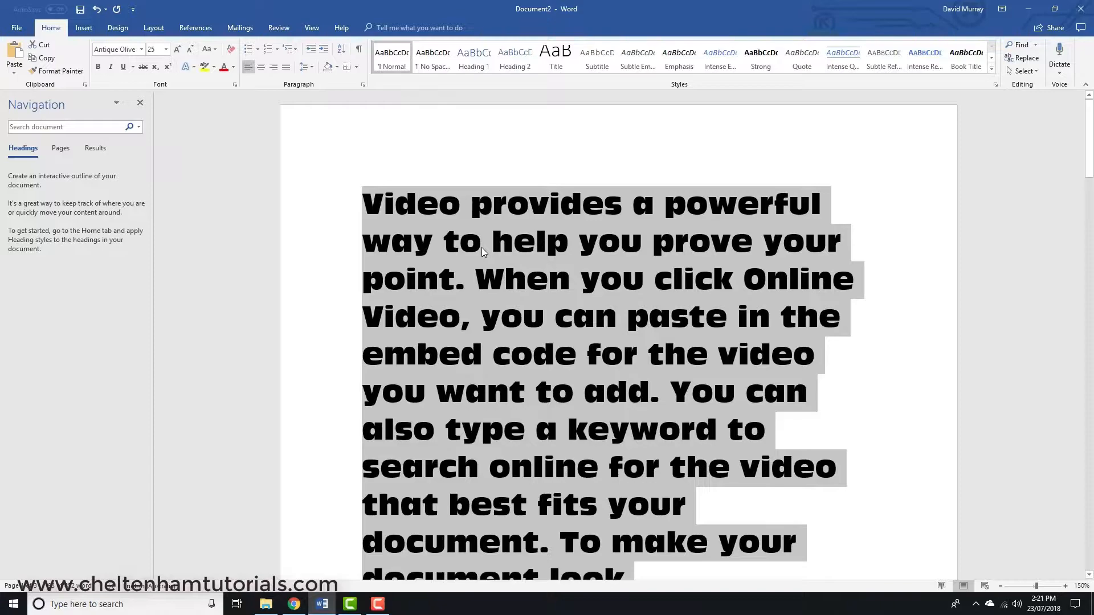
key("ctrl+bracketright")
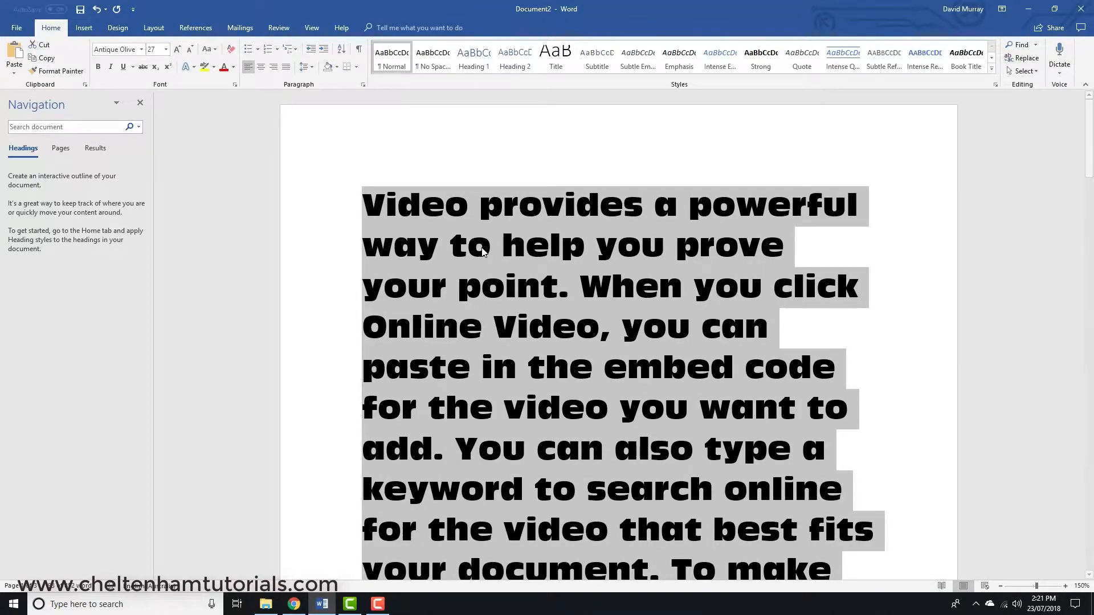
Decrease the selected first paragraph's font size one point at a time down to 21
key("ctrl+bracketleft")
key("ctrl+bracketleft")
key("ctrl+bracketleft")
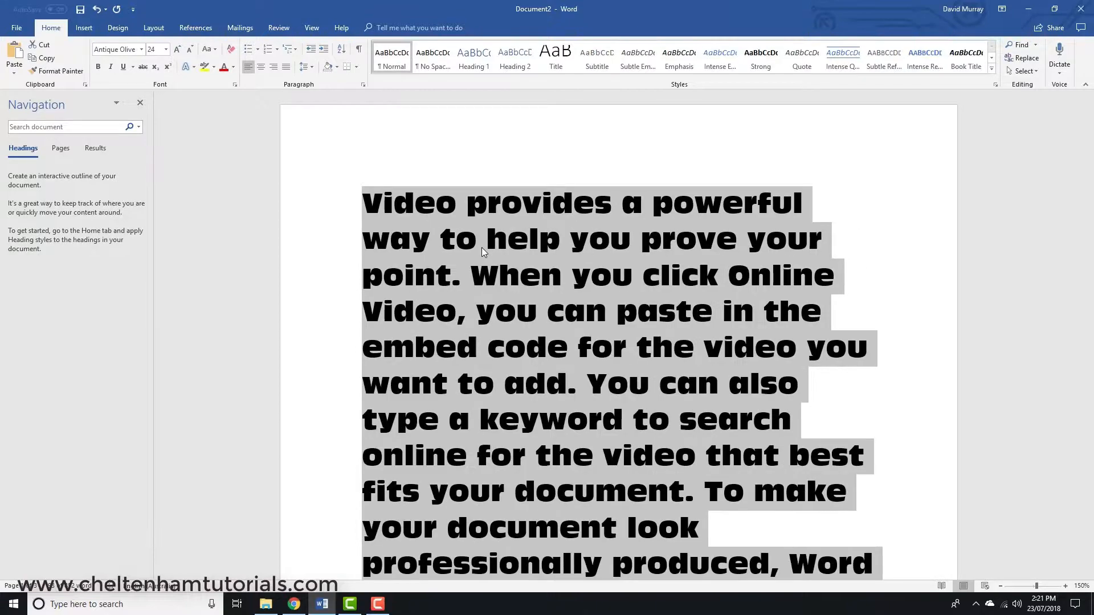
key("ctrl+bracketleft")
key("ctrl+bracketleft")
key("ctrl+bracketleft")
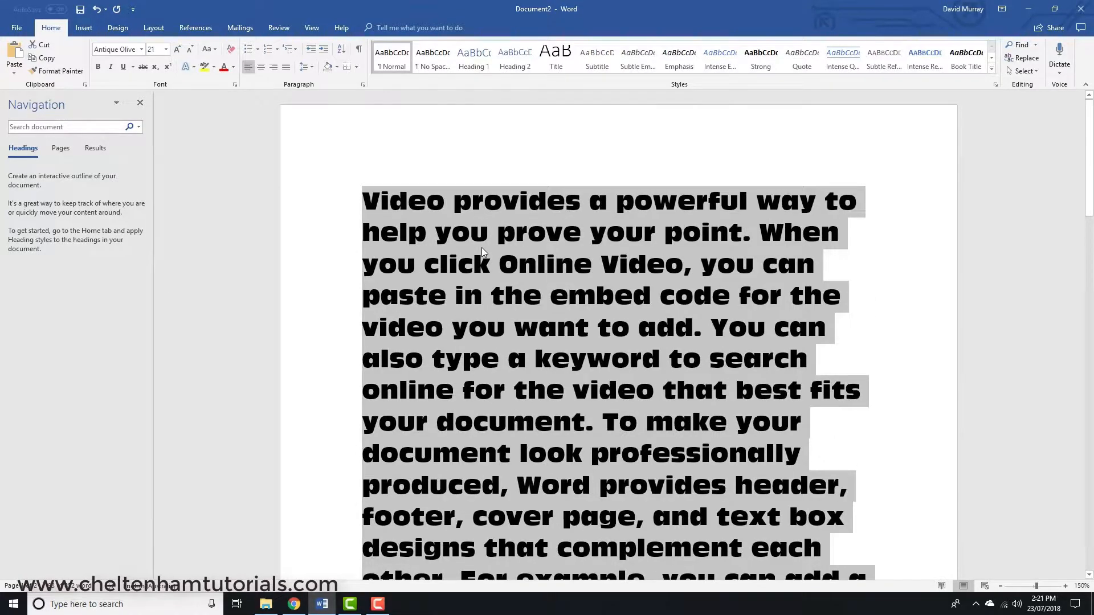
Reduce the selected first paragraph's font size one point at a time down to 3
key("ctrl+bracketleft")
key("ctrl+bracketleft")
key("ctrl+bracketleft")
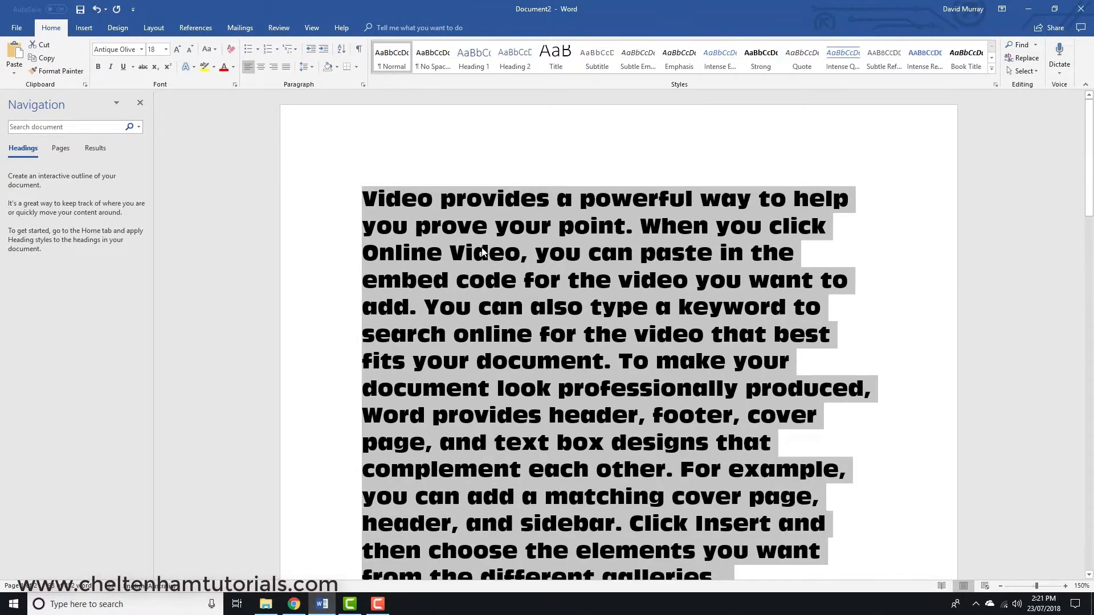
key("ctrl+bracketleft")
key("ctrl+bracketleft")
key("ctrl+bracketleft")
key("ctrl+bracketleft")
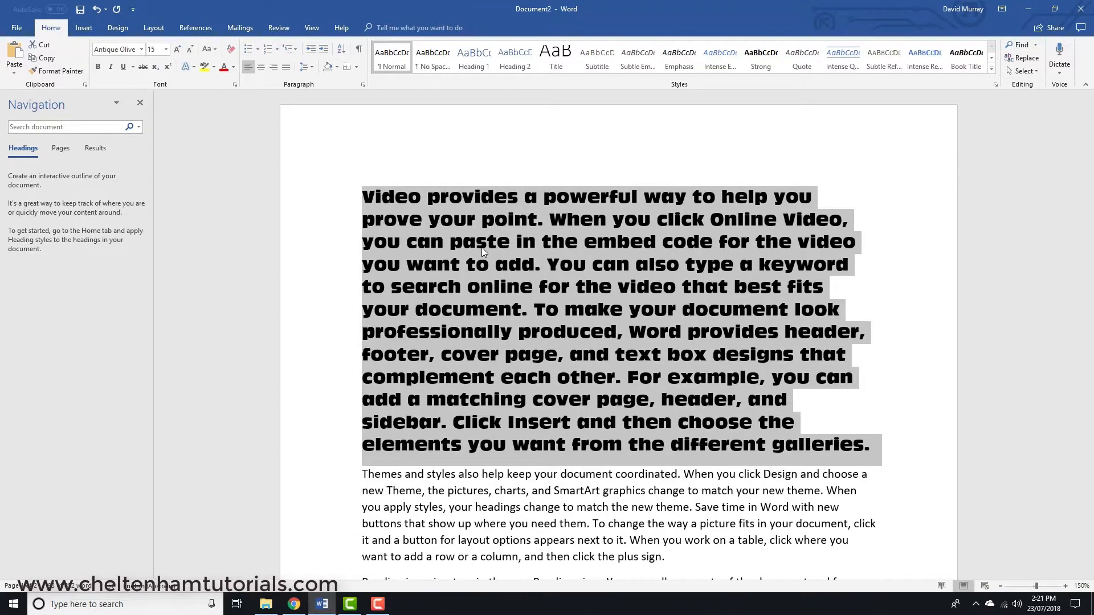
key("ctrl+bracketleft")
key("ctrl+bracketleft")
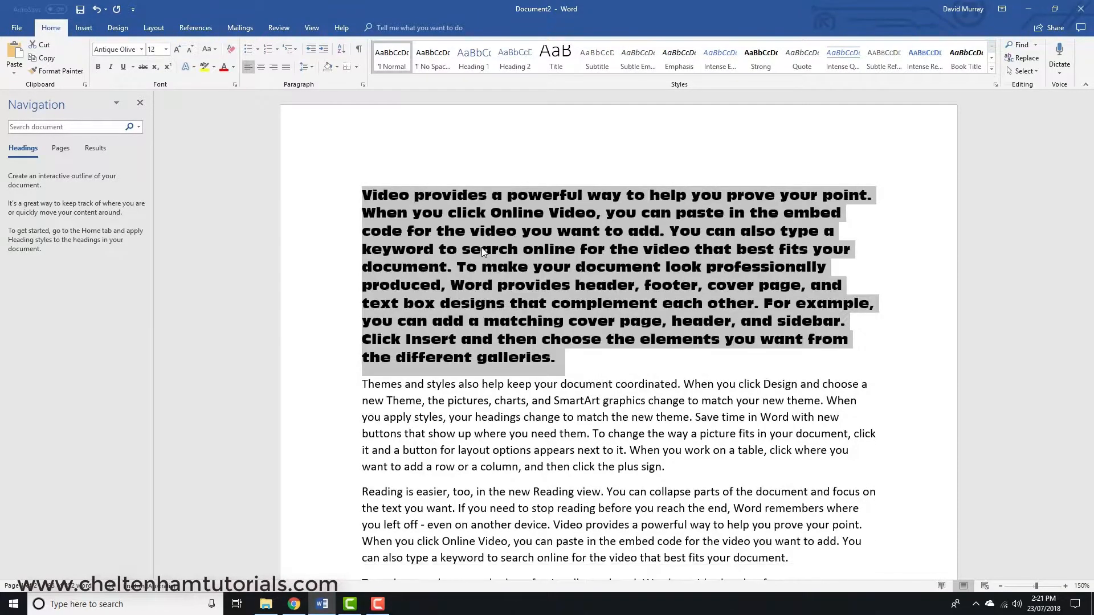
key("ctrl+bracketleft")
key("ctrl+bracketleft")
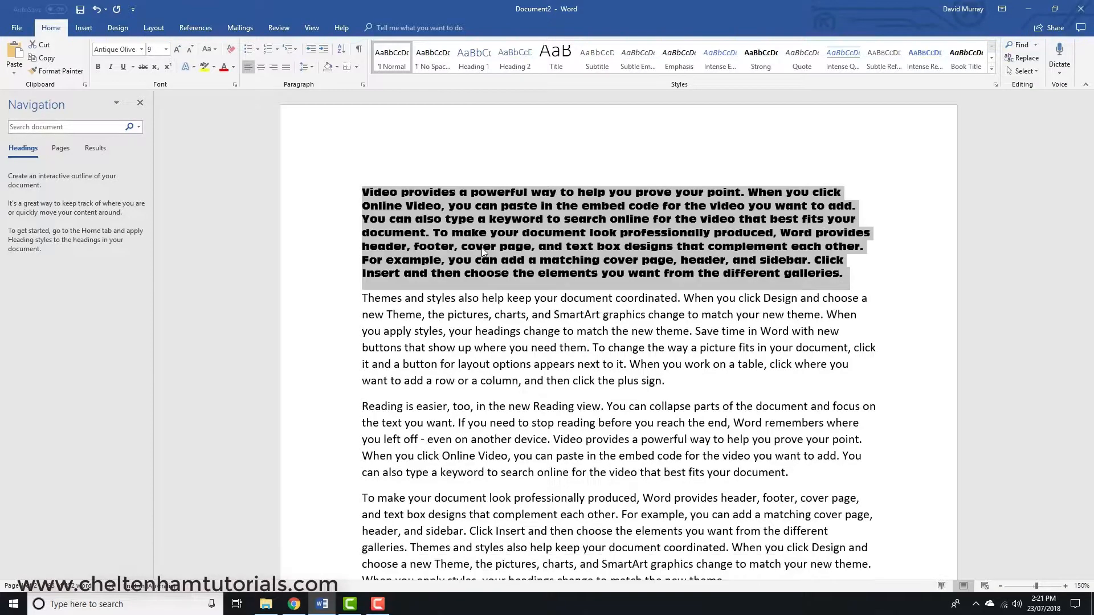
key("ctrl+bracketleft")
key("ctrl+bracketleft")
key("ctrl+bracketleft")
key("ctrl+bracketleft")
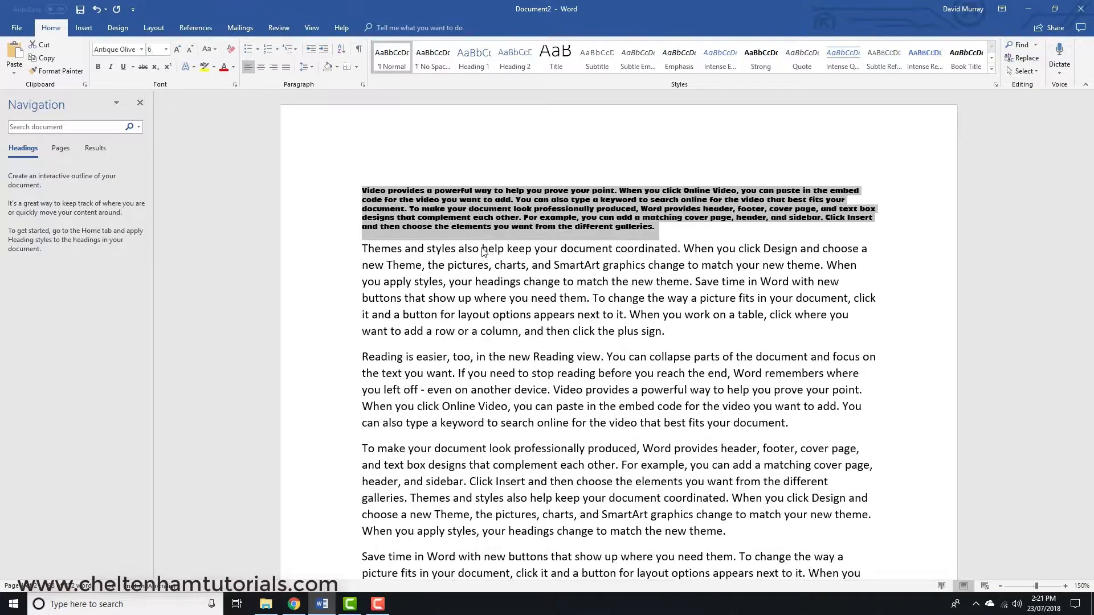
key("ctrl+bracketleft")
key("ctrl+bracketleft")
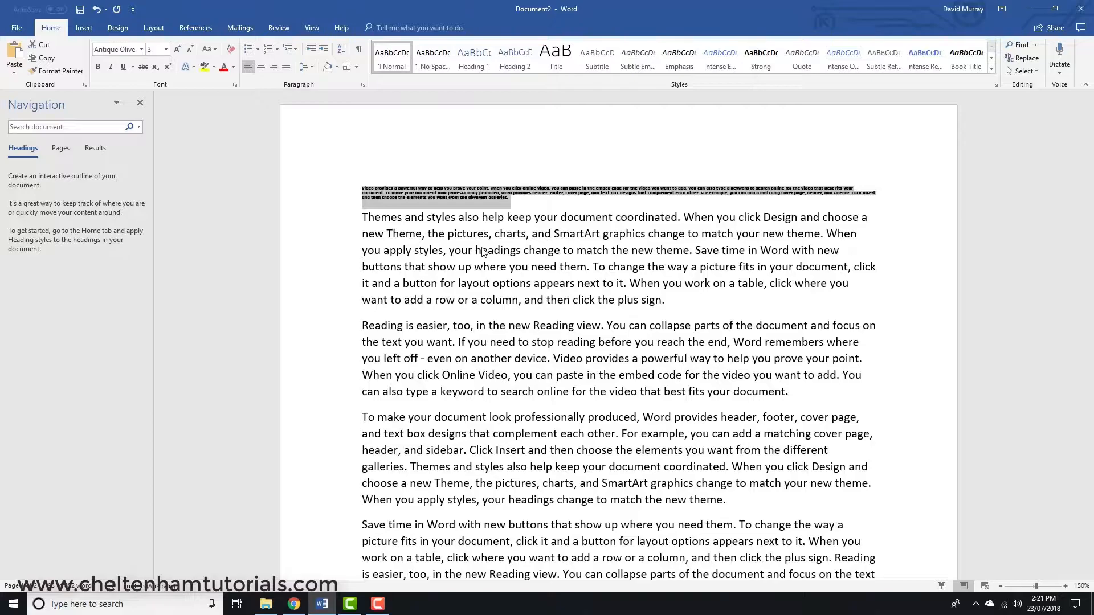
Enlarge the selected first paragraph's font size one point at a time up to 15
key("ctrl+bracketright")
key("ctrl+bracketright")
key("ctrl+bracketright")
key("ctrl+bracketright")
key("ctrl+bracketright")
key("ctrl+bracketright")
key("ctrl+bracketright")
key("ctrl+bracketright")
key("ctrl+bracketright")
key("ctrl+bracketright")
key("ctrl+bracketright")
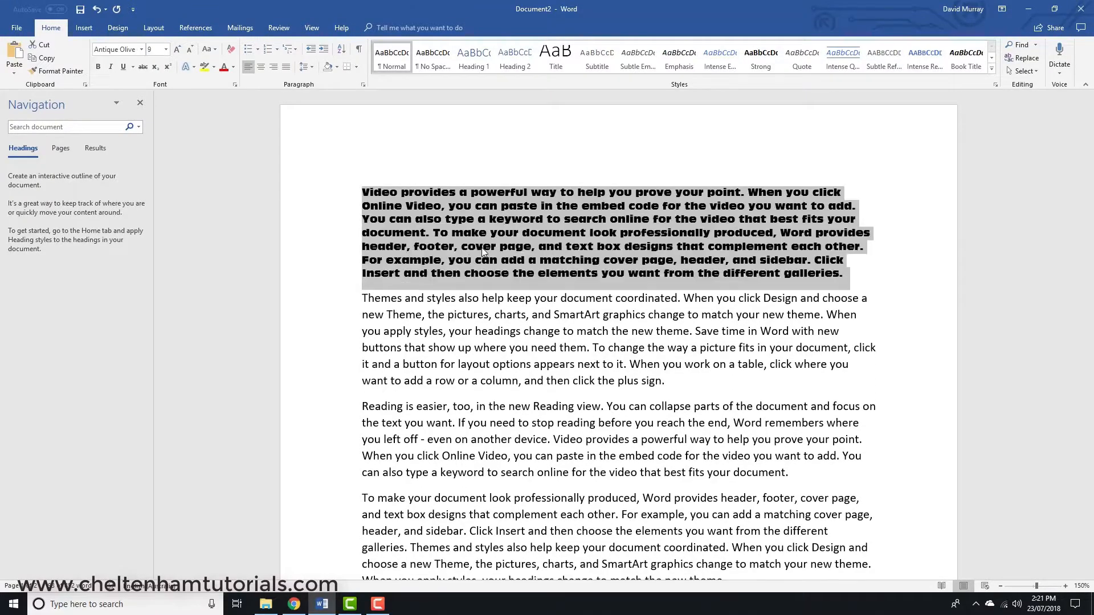
key("ctrl+bracketright")
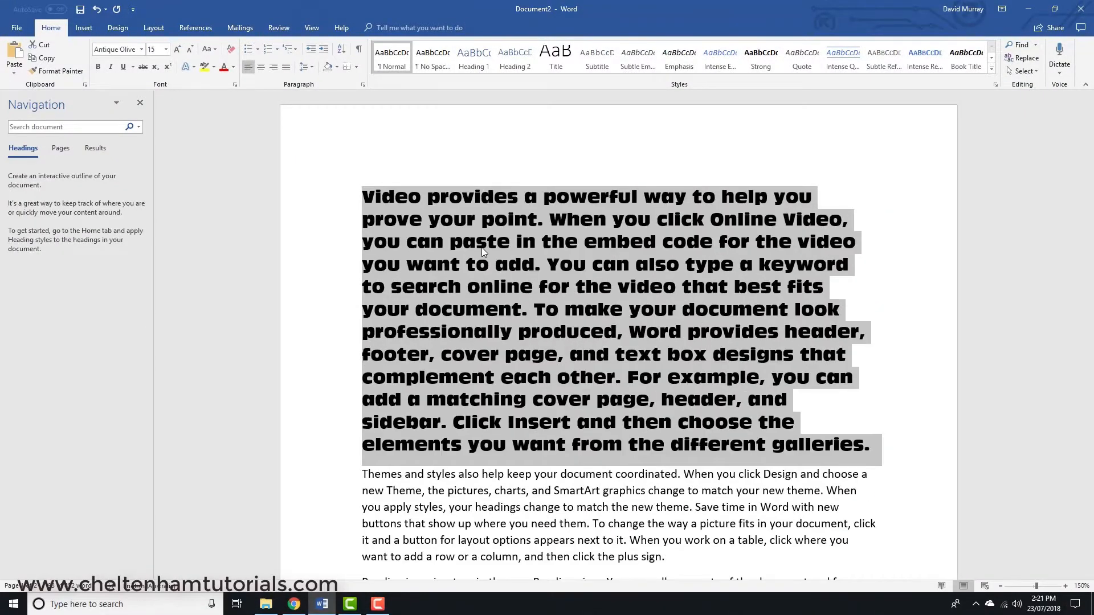
Bring the first paragraph's font size down point by point to 12 and deselect the text
key("ctrl+bracketleft")
key("ctrl+bracketleft")
key("ctrl+bracketleft")
key("ctrl+bracketleft")
key("ctrl+bracketright")
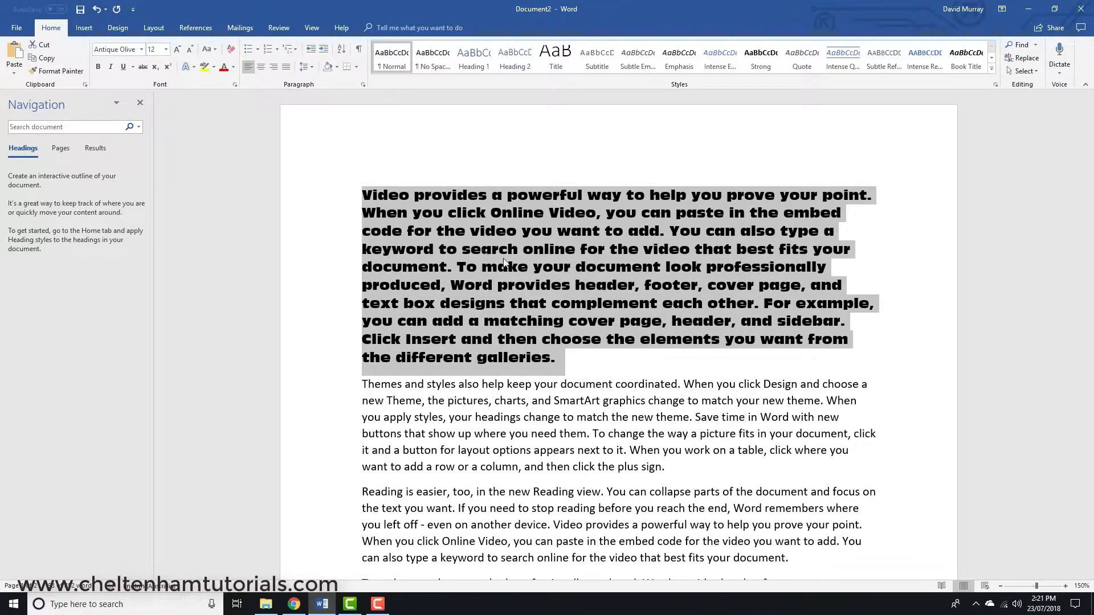
left_click(537, 272)
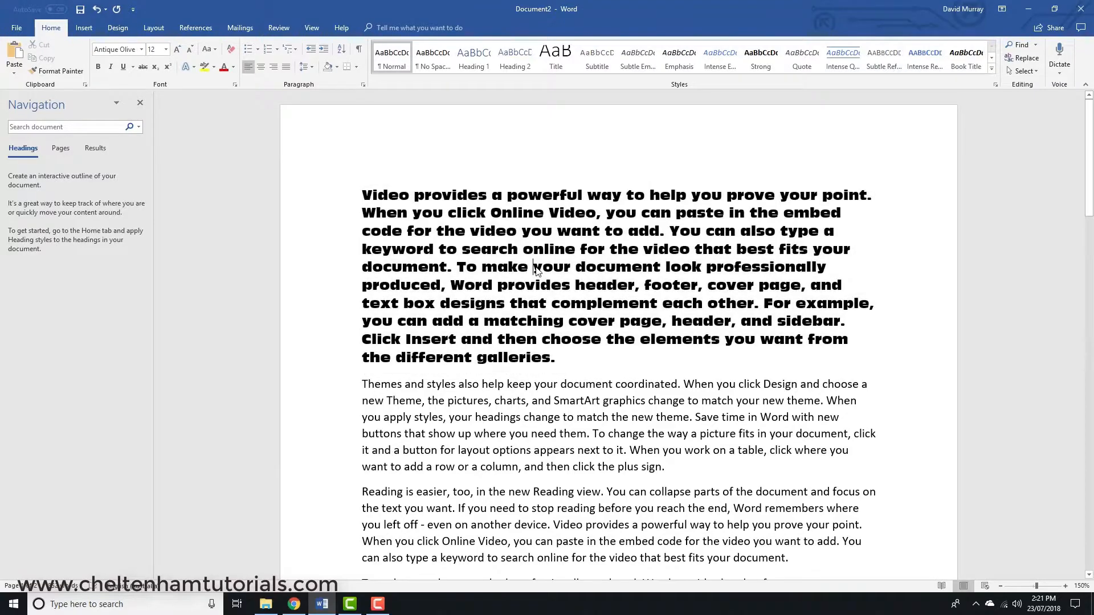
Select the first paragraph and grow its font through the preset sizes beyond 20
double_click(322, 273)
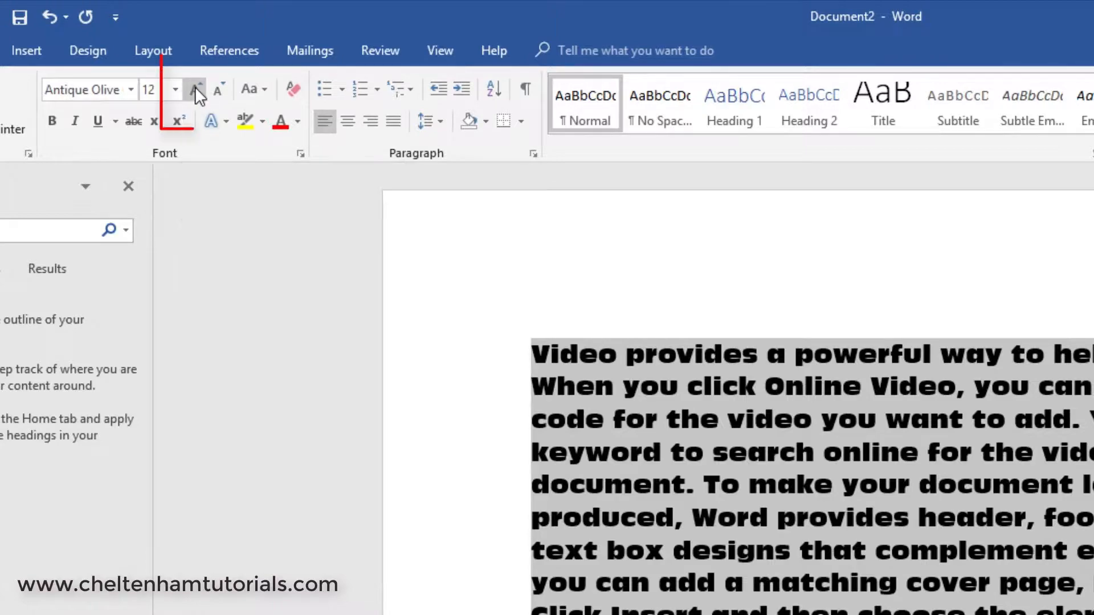
left_click(195, 88)
left_click(195, 89)
left_click(194, 88)
left_click(195, 89)
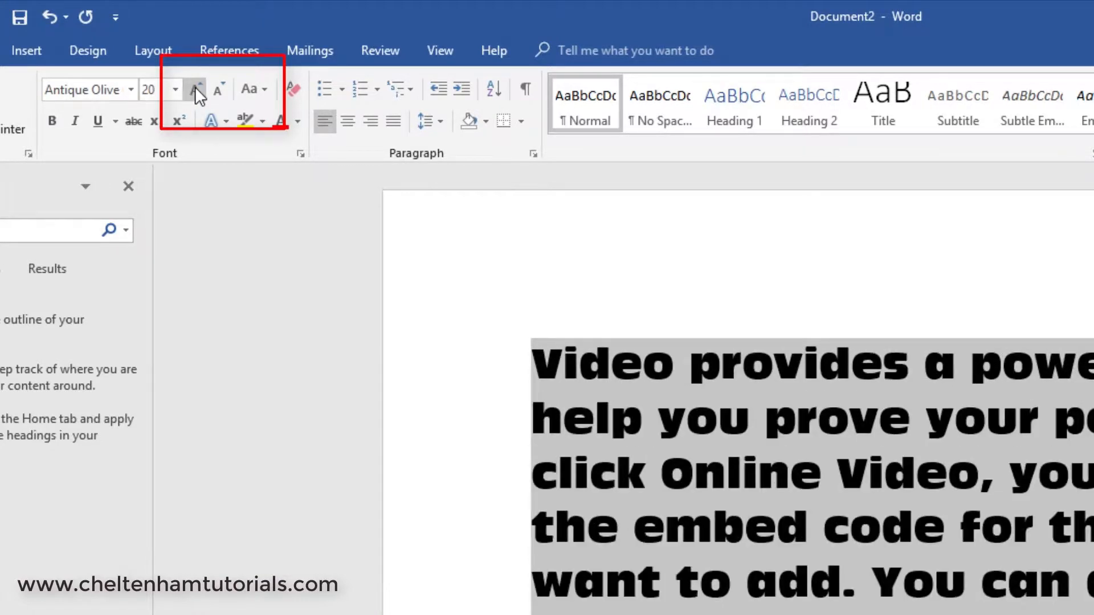
left_click(194, 89)
left_click(195, 89)
Shrink the first paragraph's font through the preset sizes down to 10
left_click(227, 88)
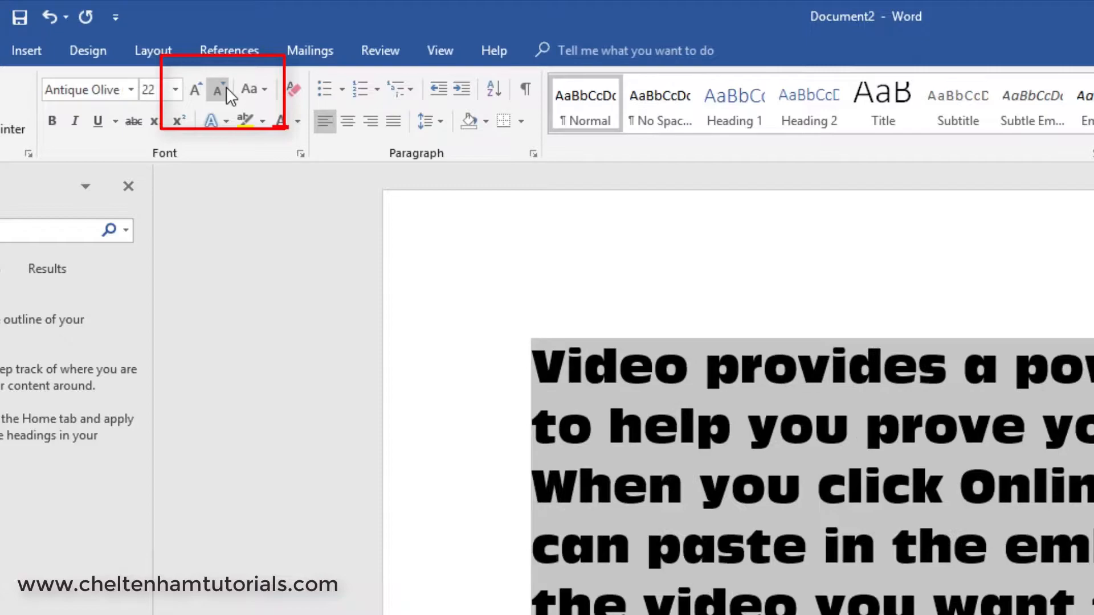
left_click(227, 89)
left_click(227, 88)
left_click(226, 88)
left_click(227, 88)
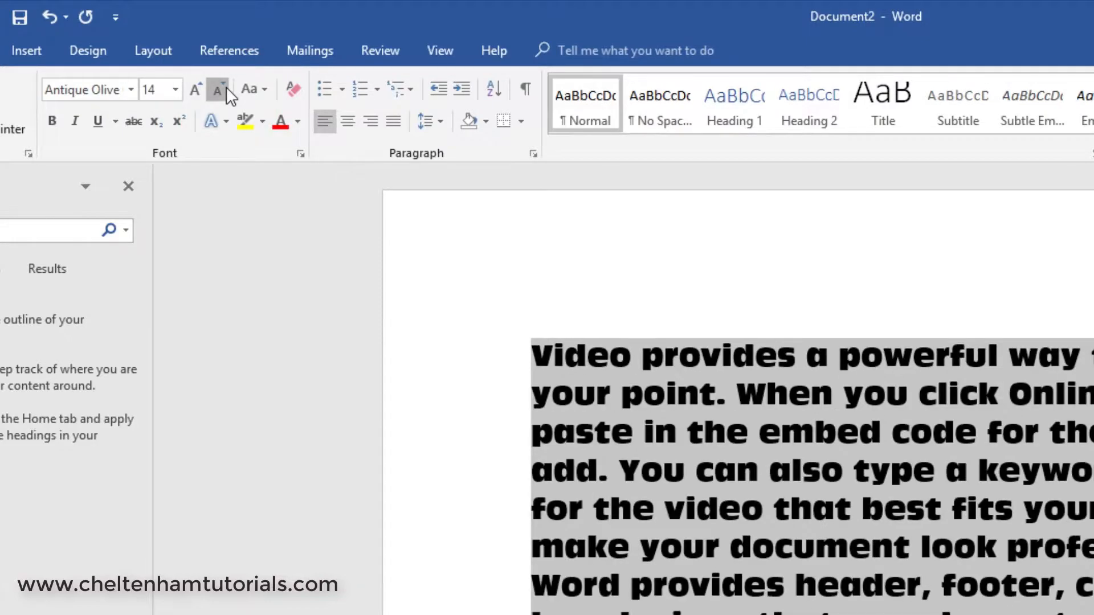
left_click(227, 88)
left_click(227, 89)
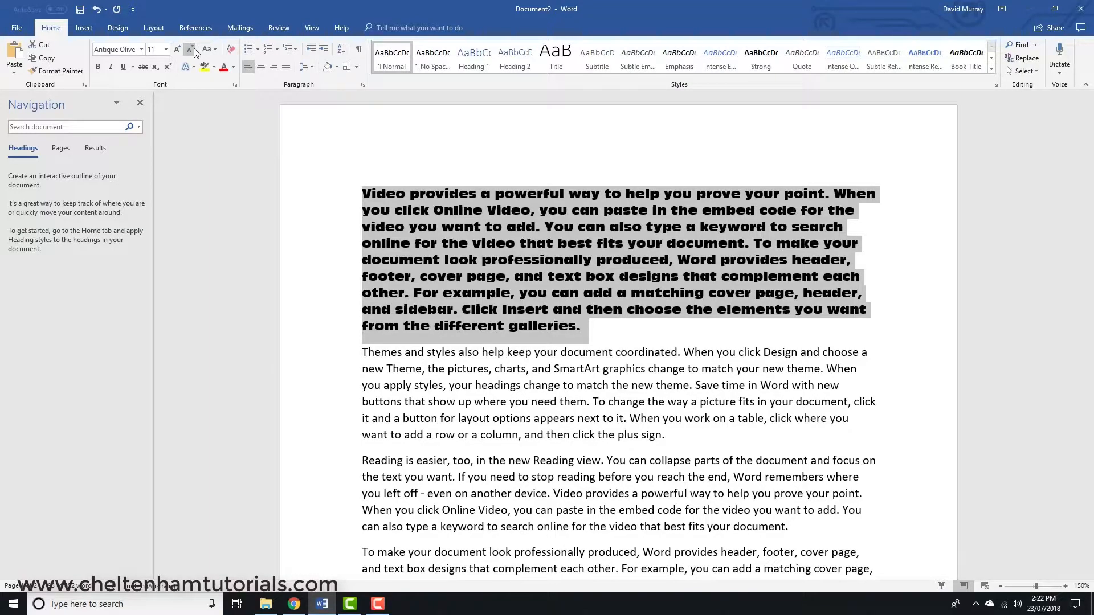
left_click(193, 48)
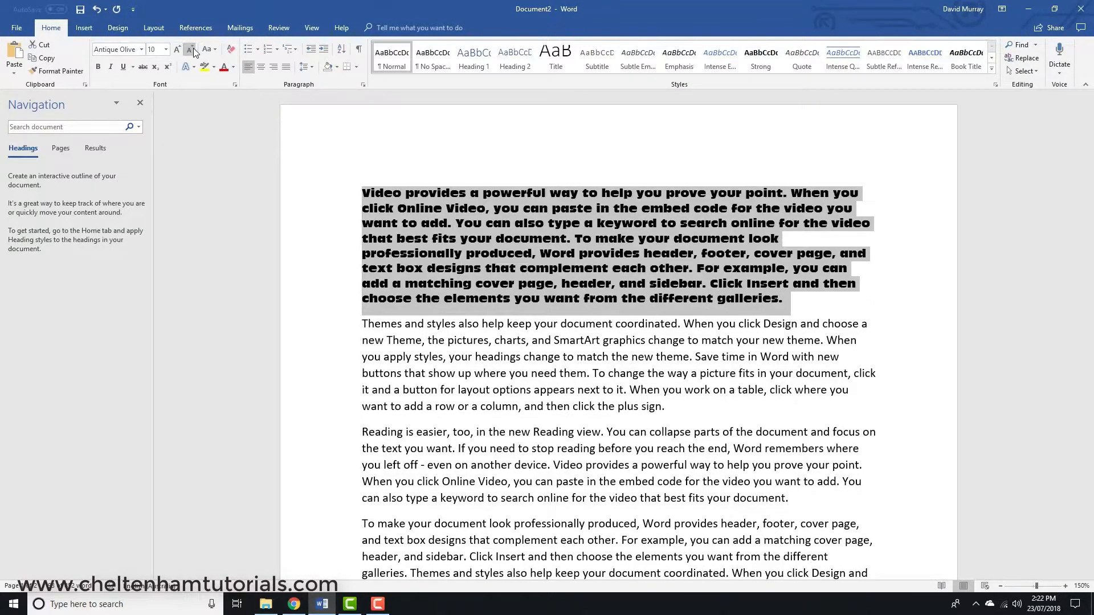
Delete the entire first paragraph, which is set in the heavy Antique Olive font
left_click(412, 243)
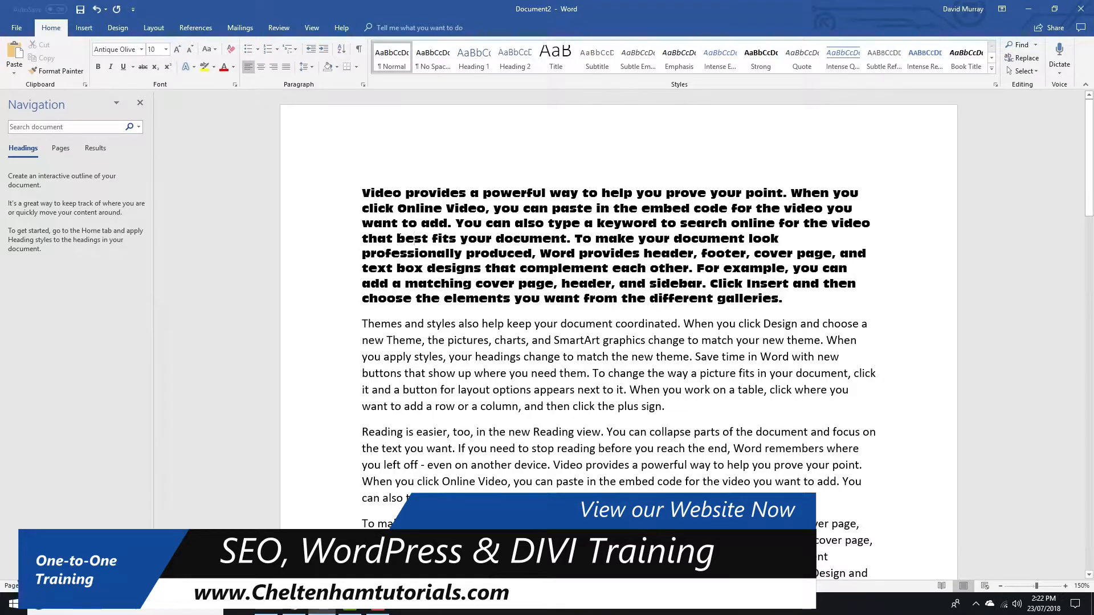
triple_click(415, 238)
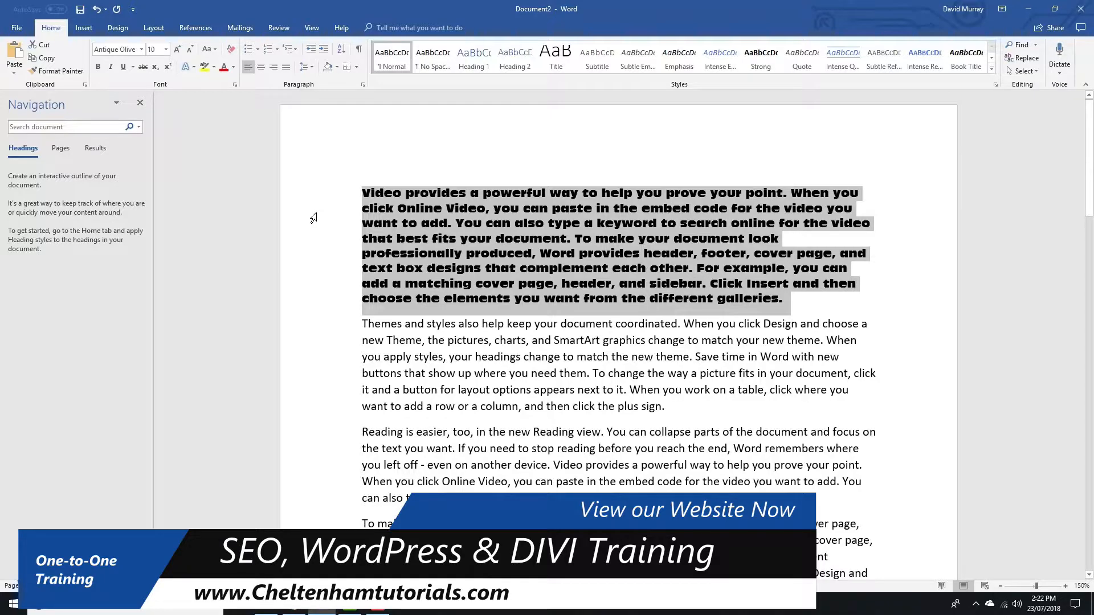
key("Delete")
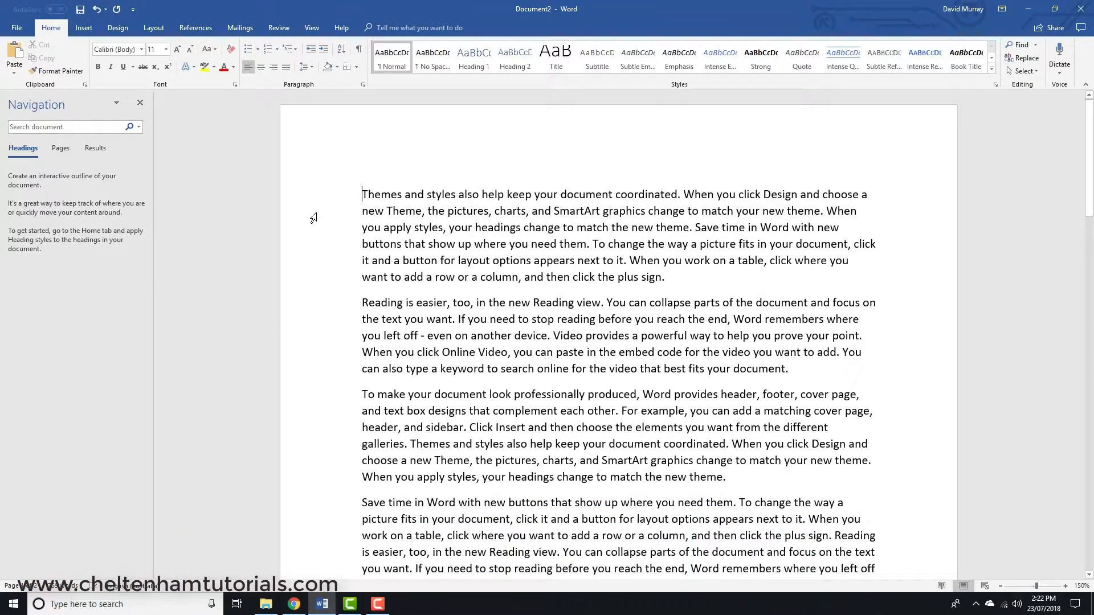
Select the opening "Themes and styles" paragraph and change its case to lowercase, followed by UPPERCASE
left_click(330, 234)
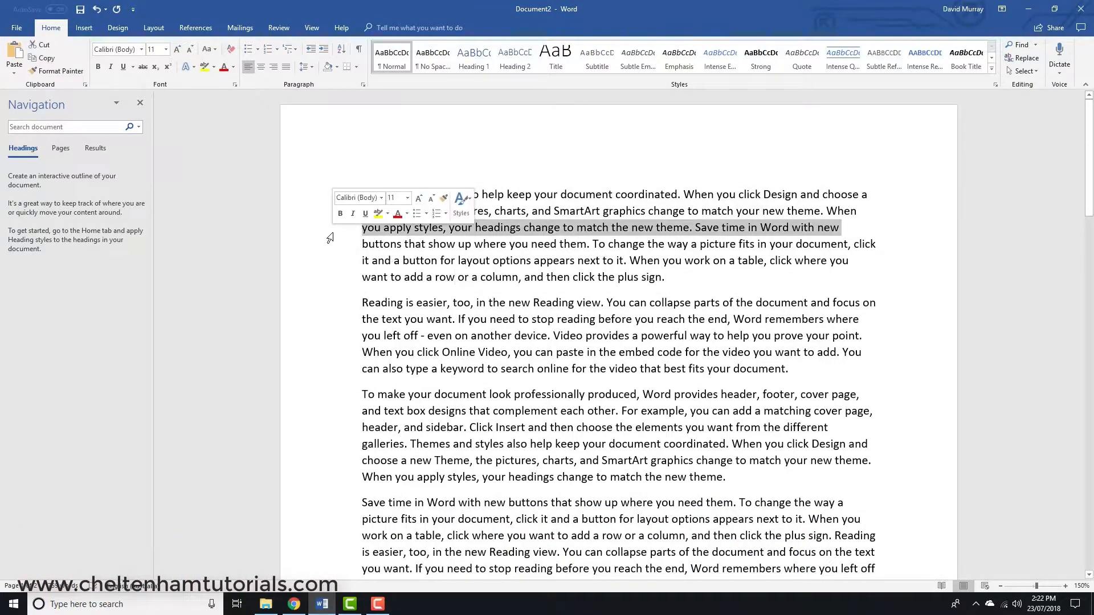
double_click(330, 238)
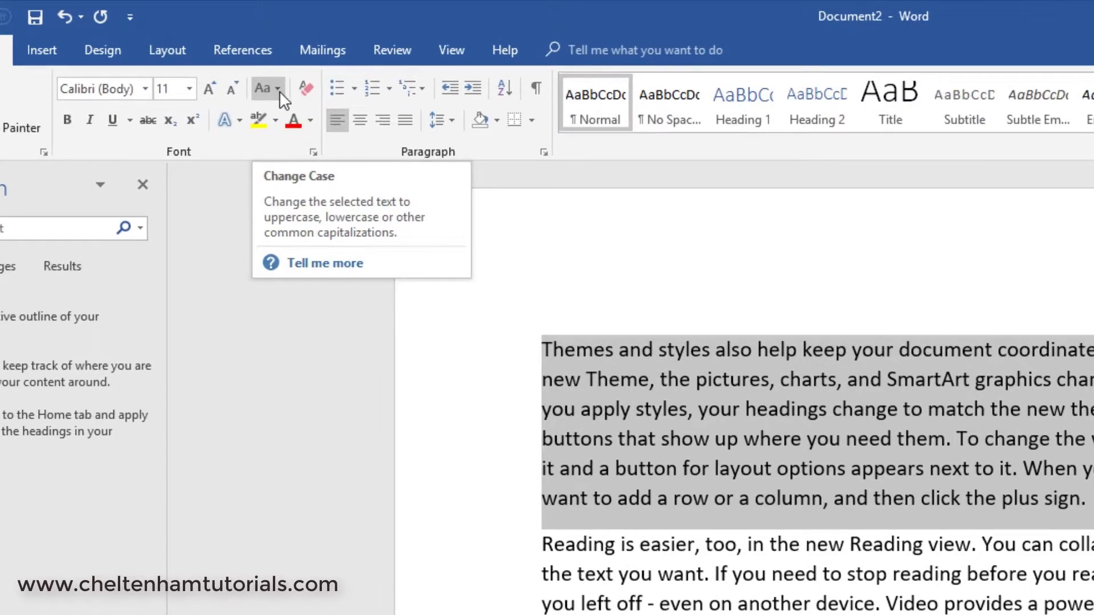
left_click(280, 91)
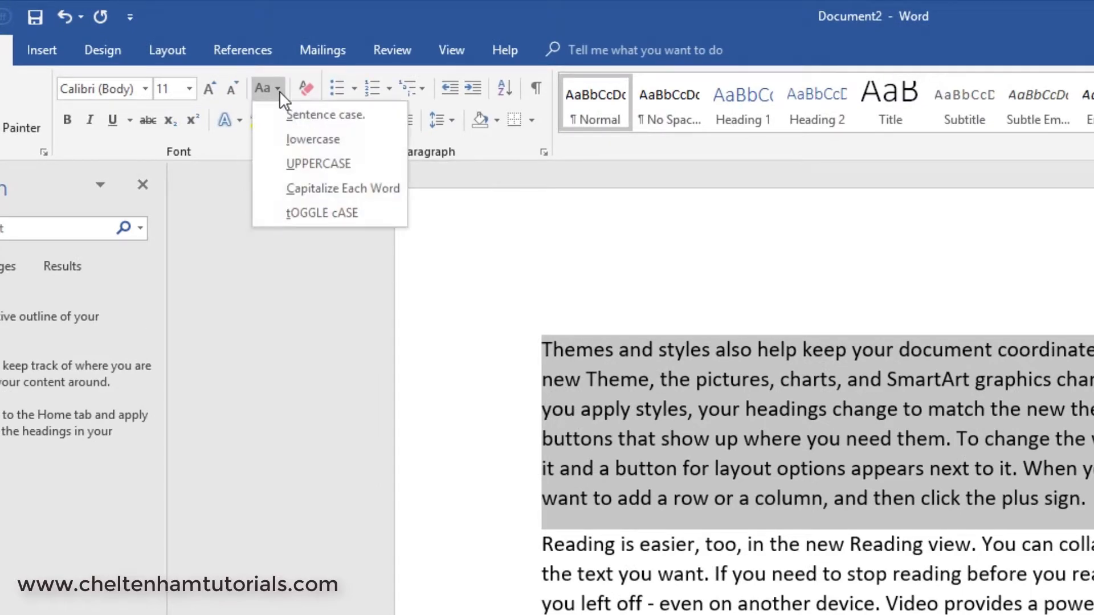
left_click(306, 139)
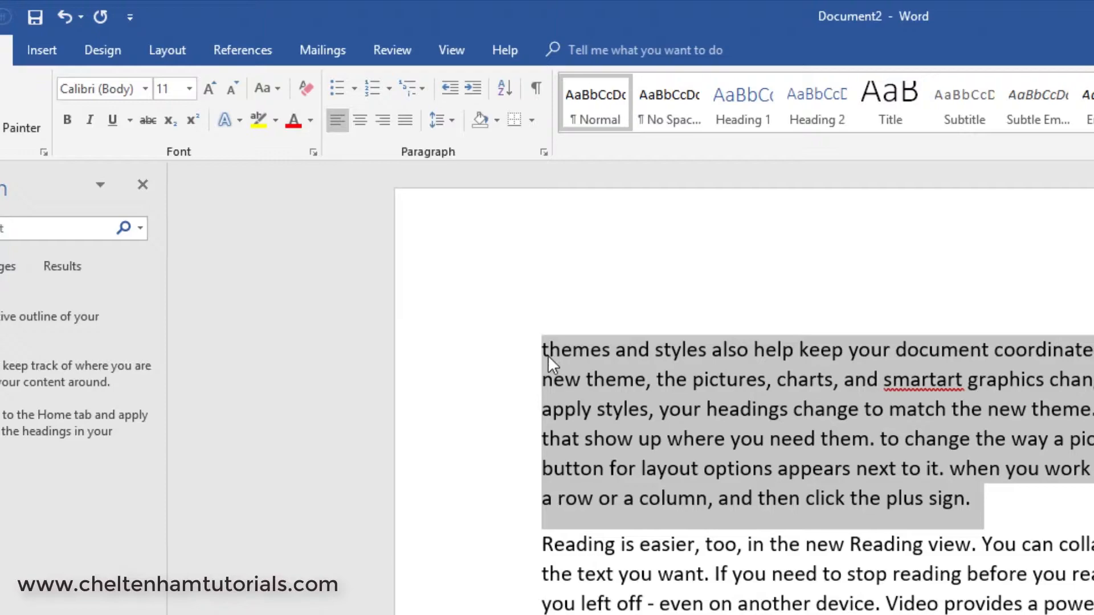
left_click(275, 88)
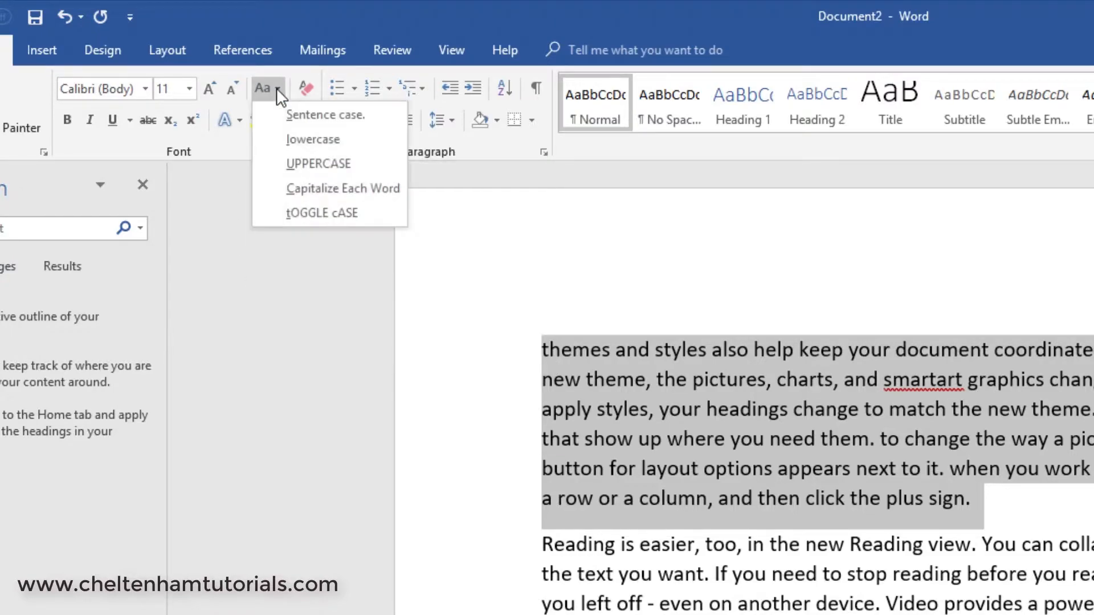
left_click(326, 162)
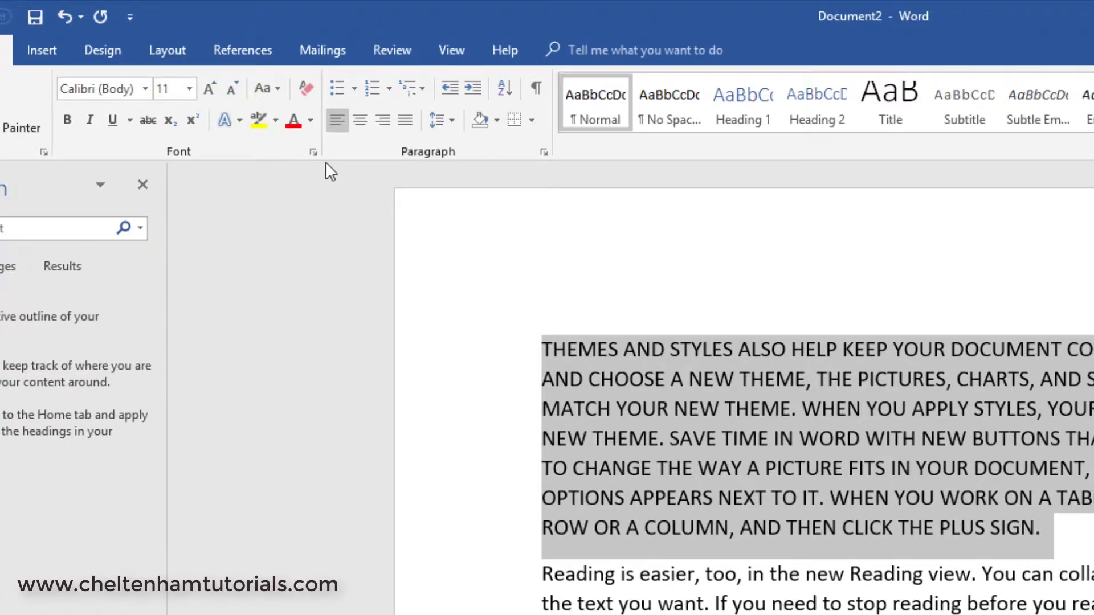
Change the selected paragraph's case to Capitalize Each Word, followed by tOGGLE cASE
left_click(278, 88)
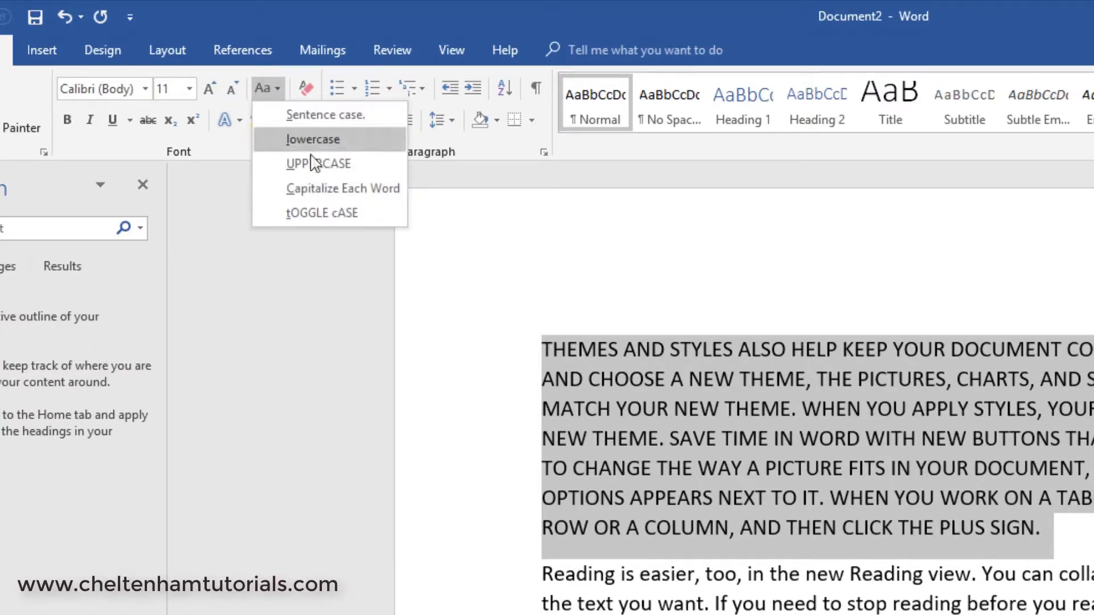
left_click(320, 188)
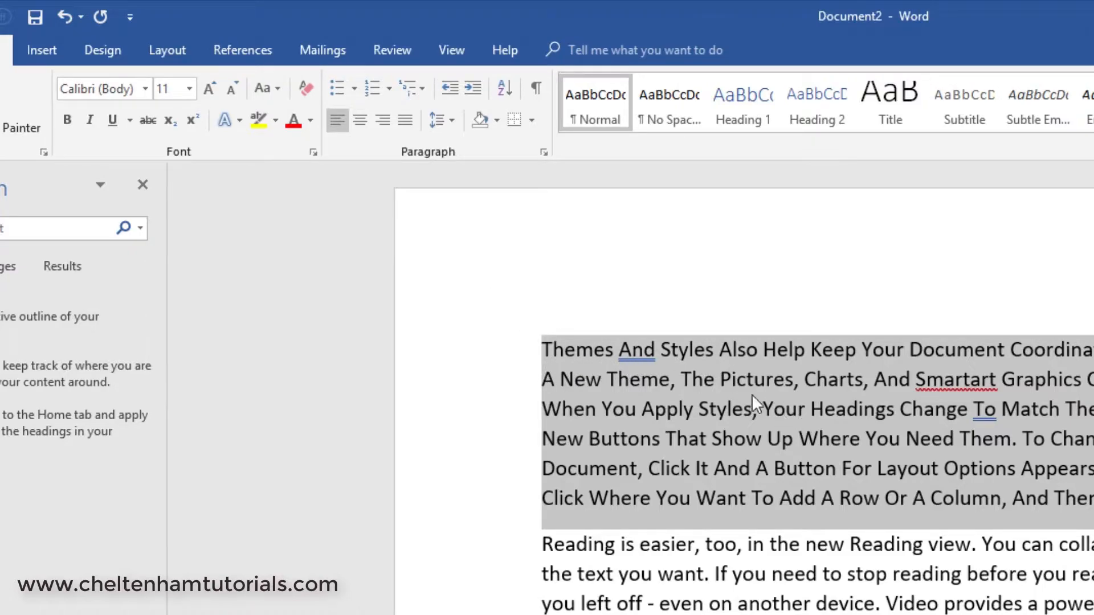
left_click(274, 89)
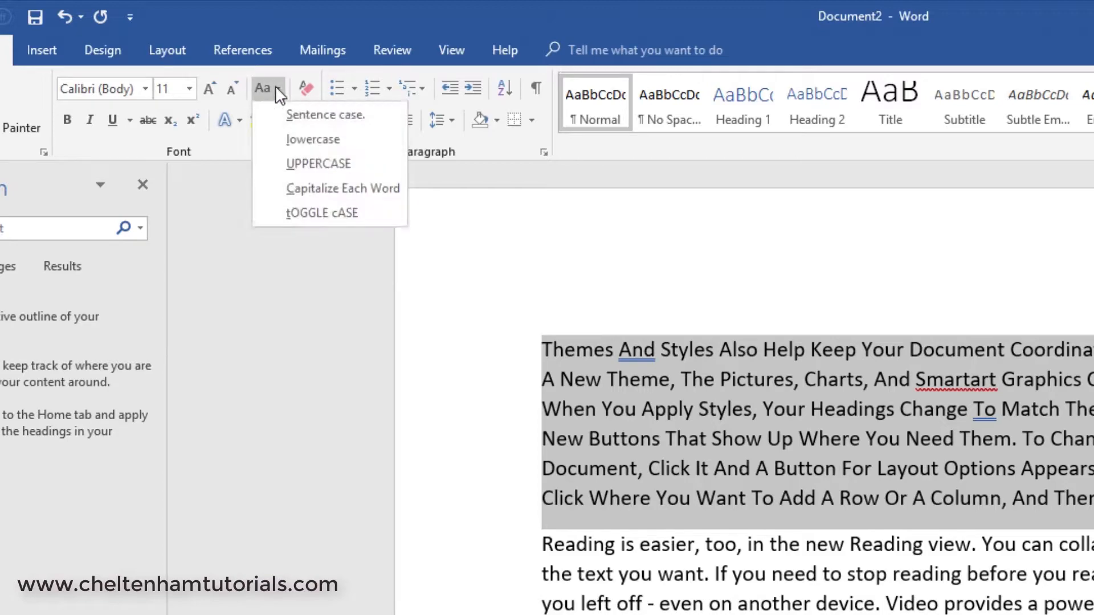
left_click(340, 214)
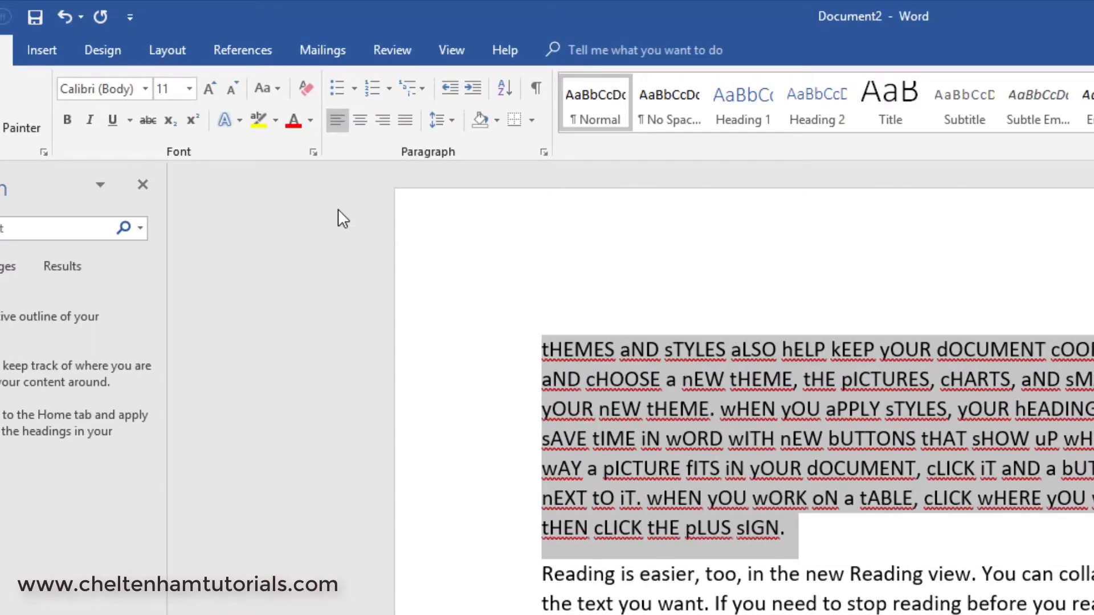
Apply Sentence case to the selected opening paragraph and deselect it
left_click(273, 83)
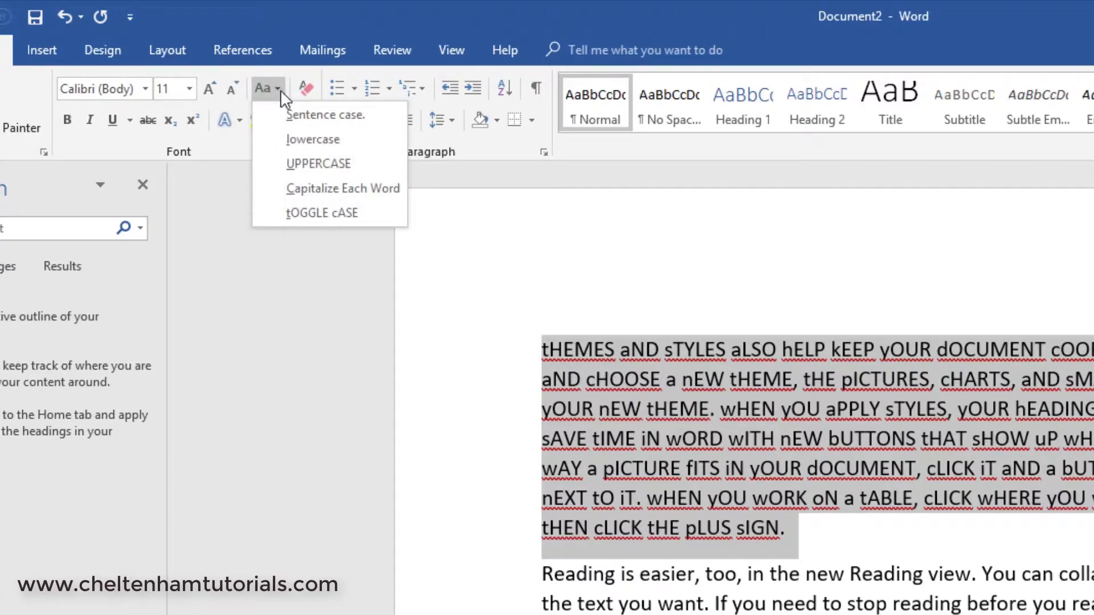
left_click(300, 111)
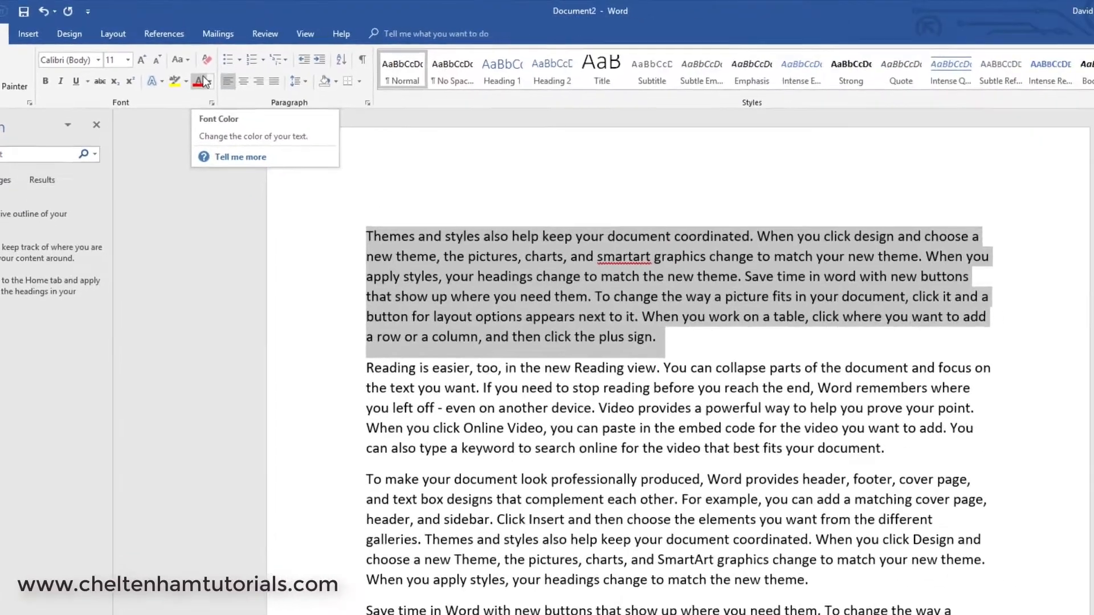
left_click(403, 381)
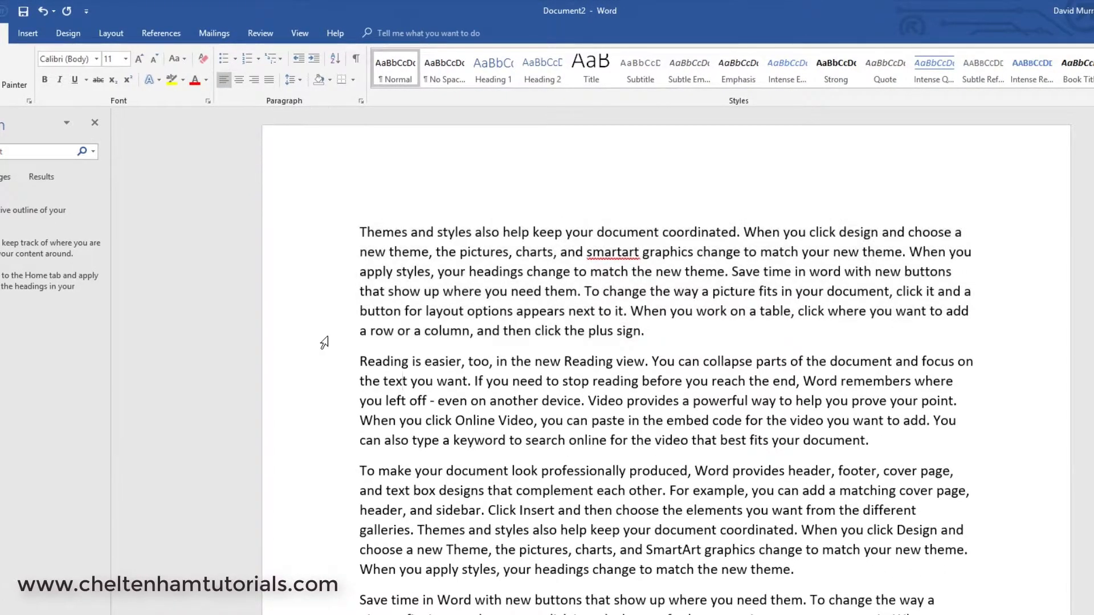
Select the opening paragraph, apply bold to it, and remove the bold formatting again
double_click(304, 283)
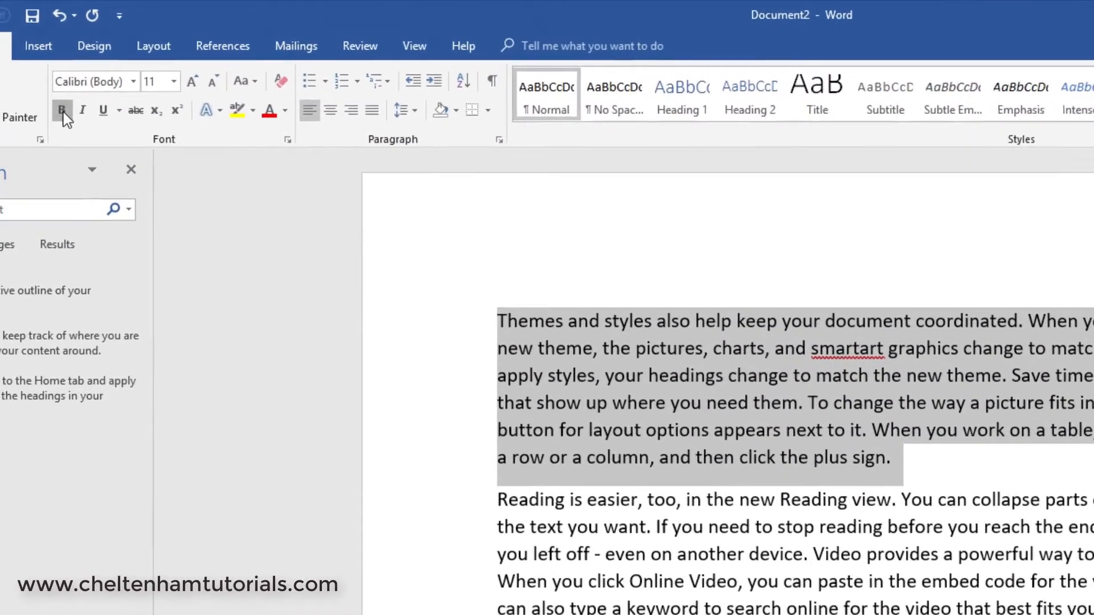
left_click(62, 111)
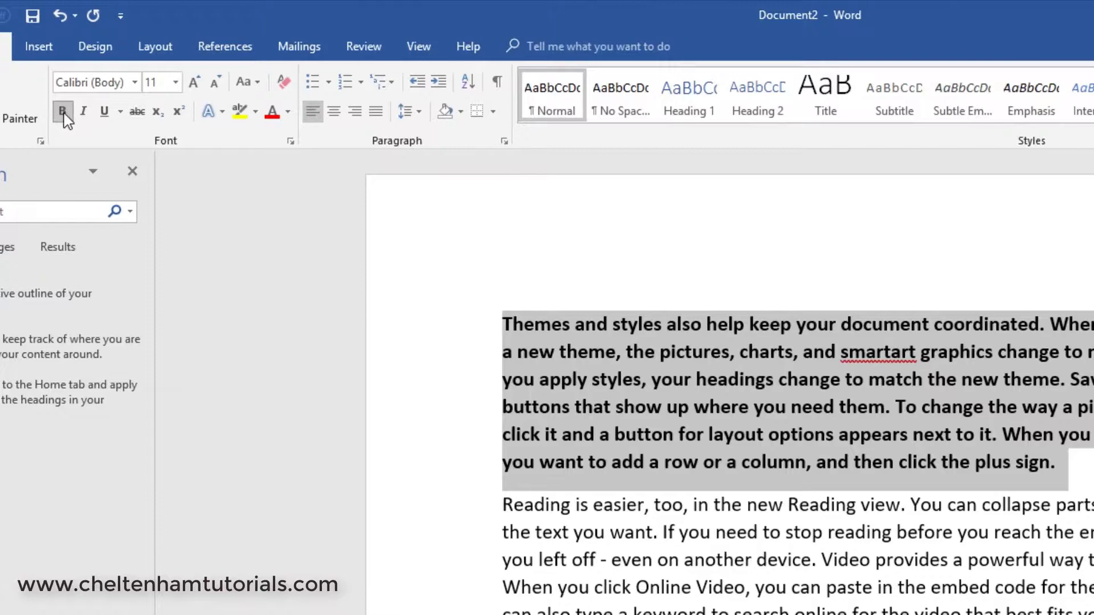
left_click(63, 113)
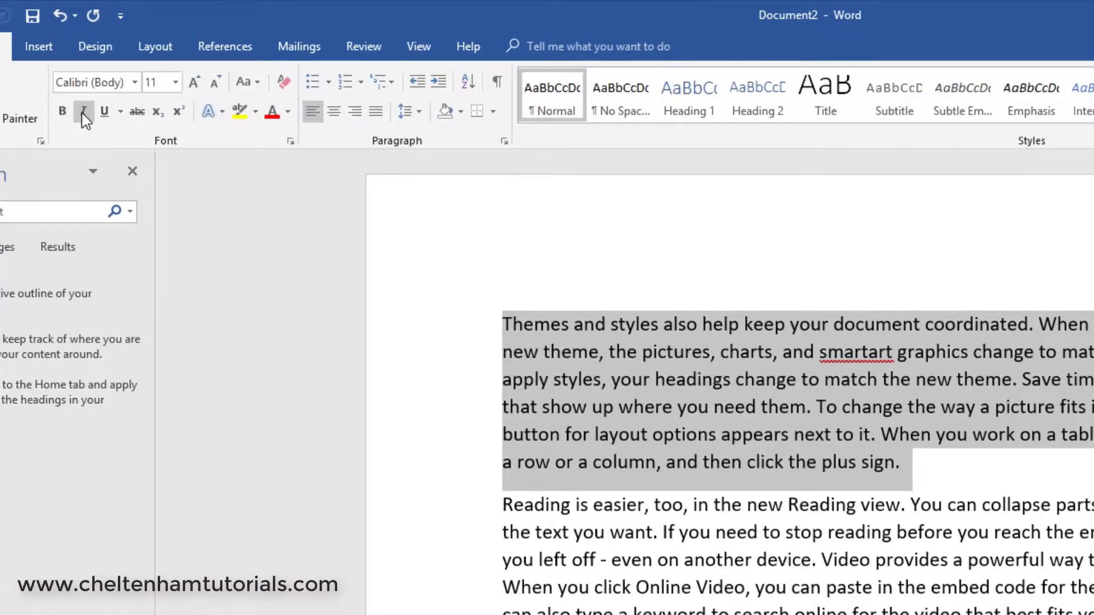
Apply italics to the selected opening paragraph and remove them, followed by applying and removing an underline
left_click(84, 112)
left_click(83, 113)
left_click(103, 113)
left_click(104, 112)
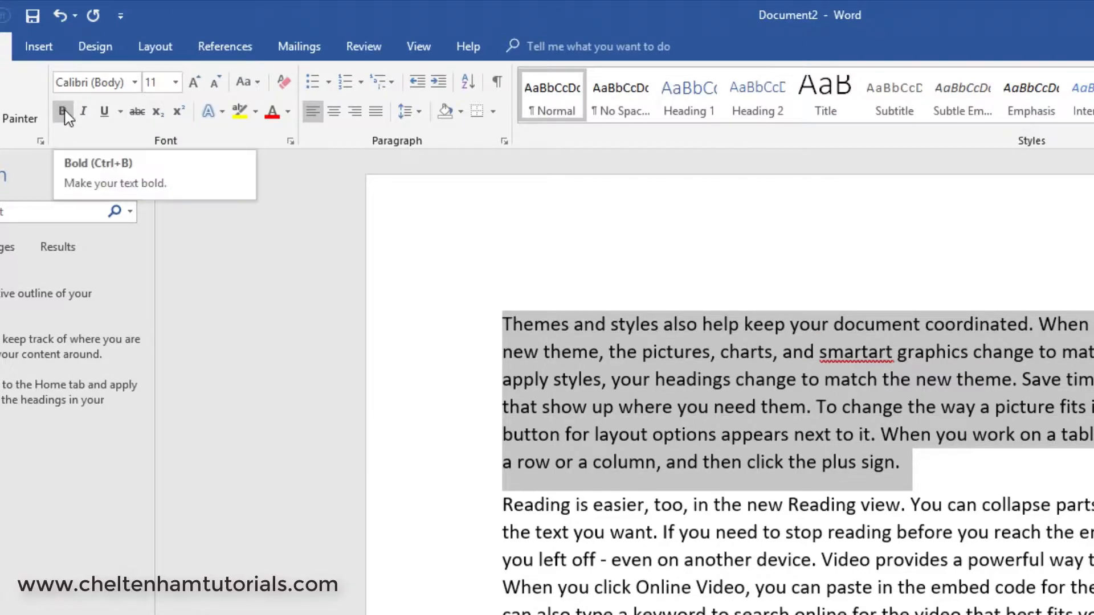
Apply bold and italic together to the selected opening paragraph, and remove both again
left_click(63, 111)
left_click(83, 112)
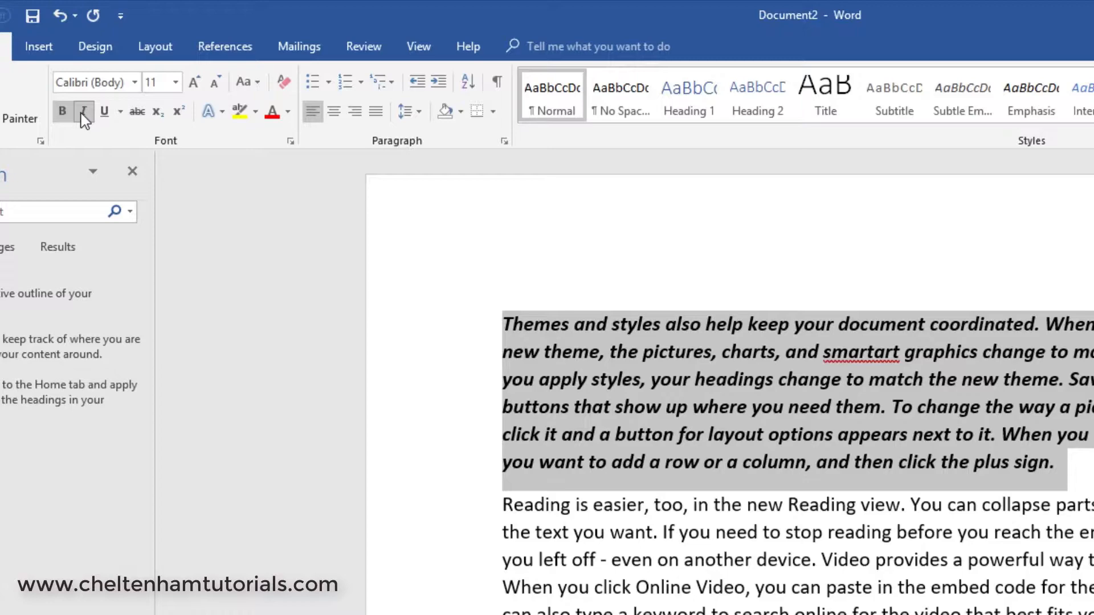
left_click(85, 117)
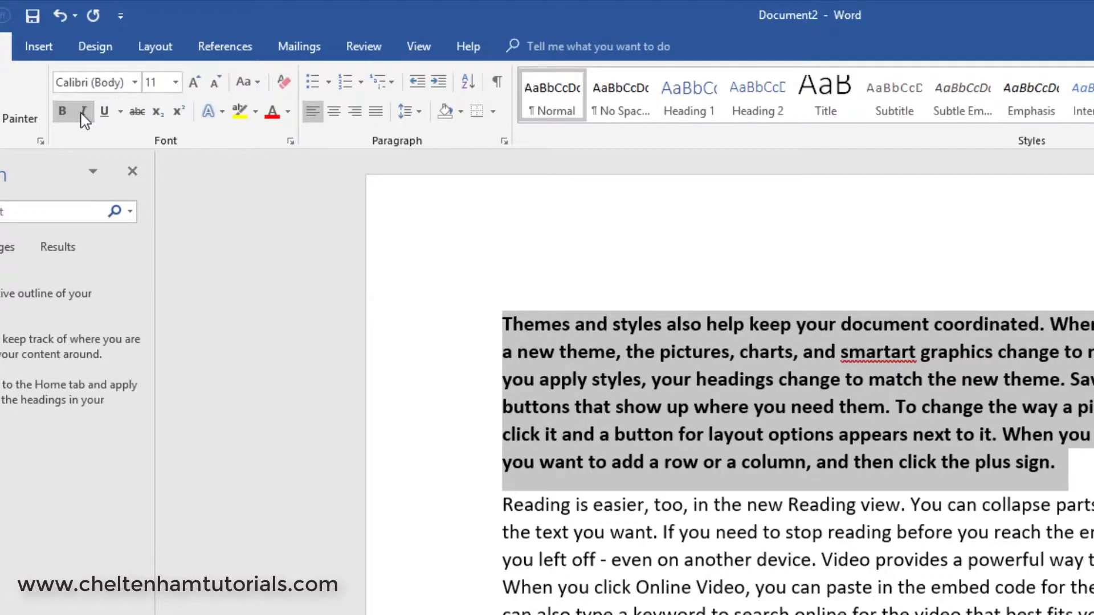
left_click(63, 113)
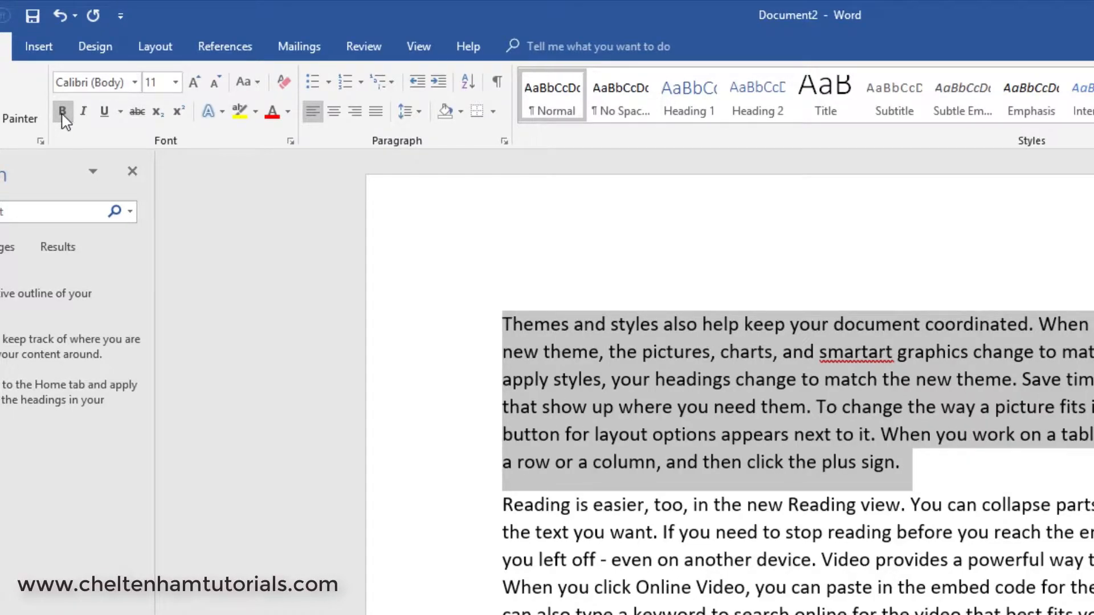
Apply strikethrough to the selected opening paragraph and remove it again
left_click(139, 112)
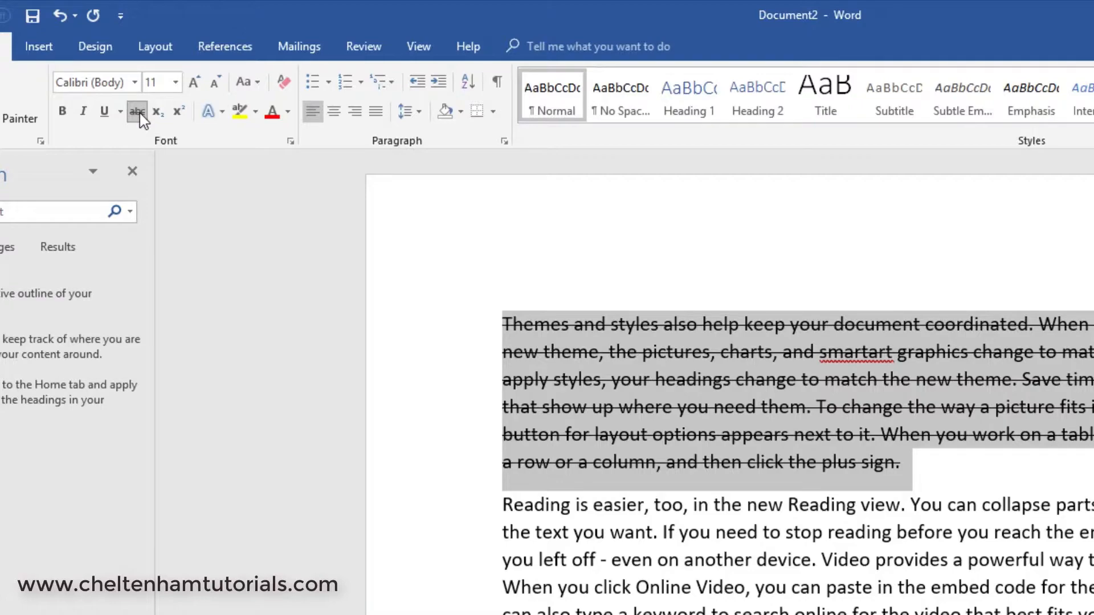
left_click(140, 113)
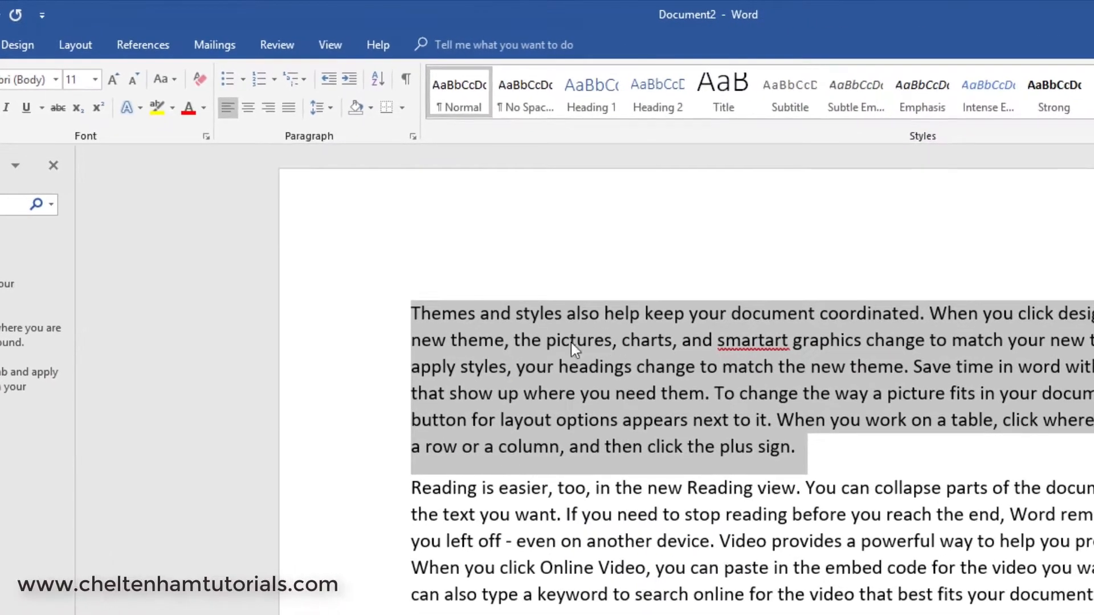
Set the opening paragraph's font colour to the standard red and deselect the text
left_click(204, 109)
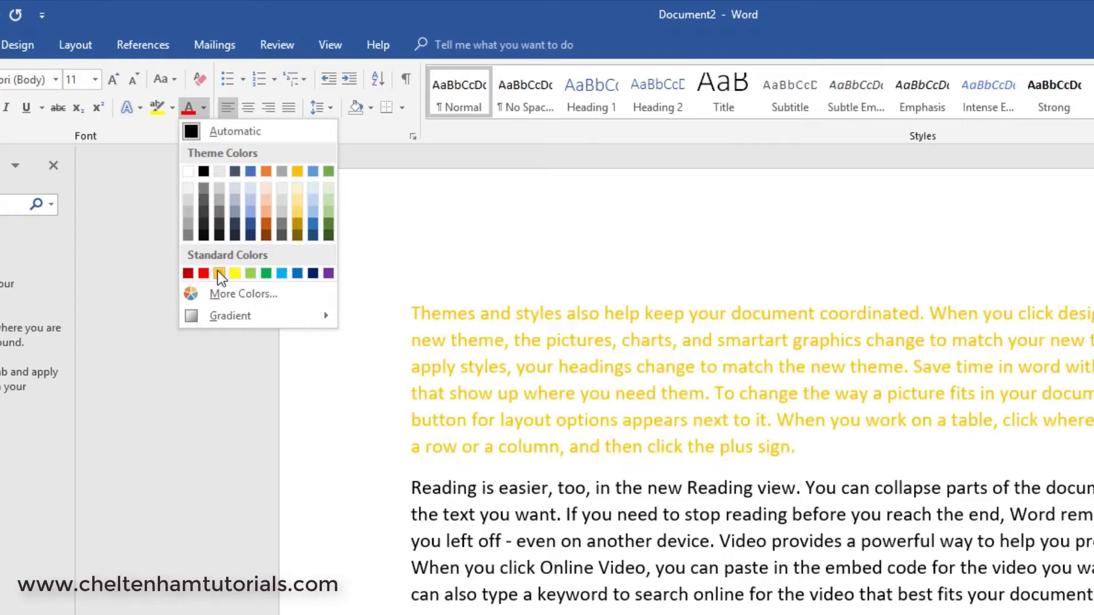
left_click(203, 273)
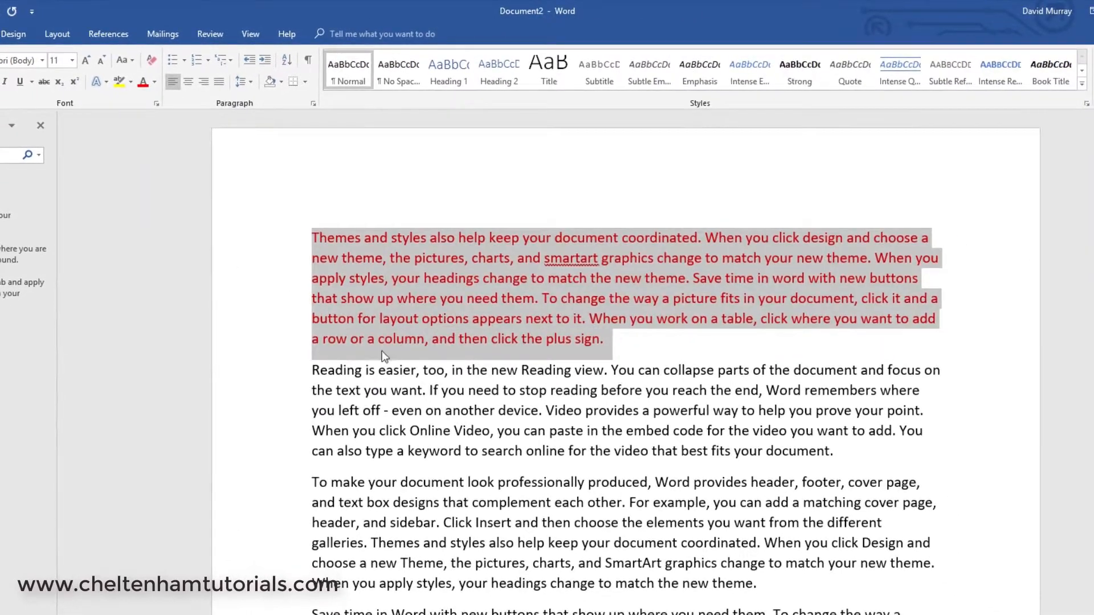
left_click(380, 392)
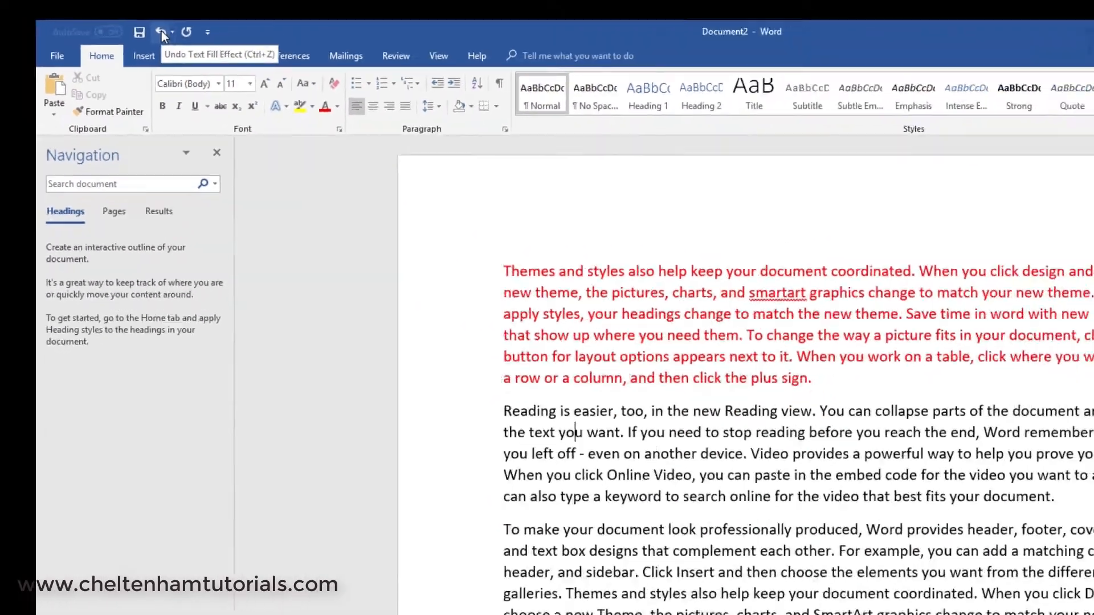
Undo and redo the opening paragraph's font colour change twice
left_click(256, 50)
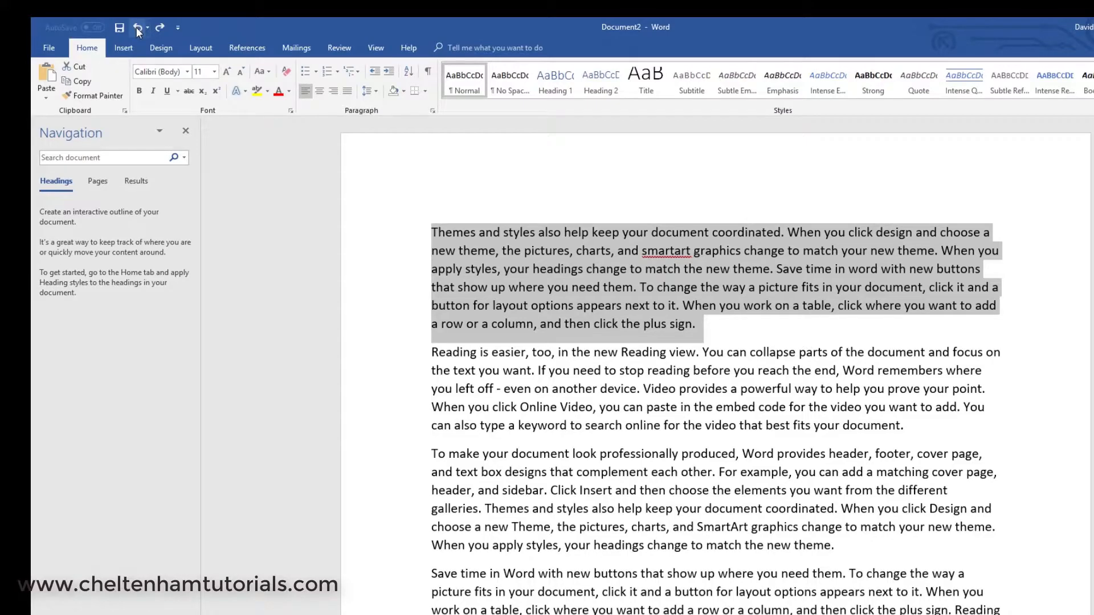
left_click(158, 27)
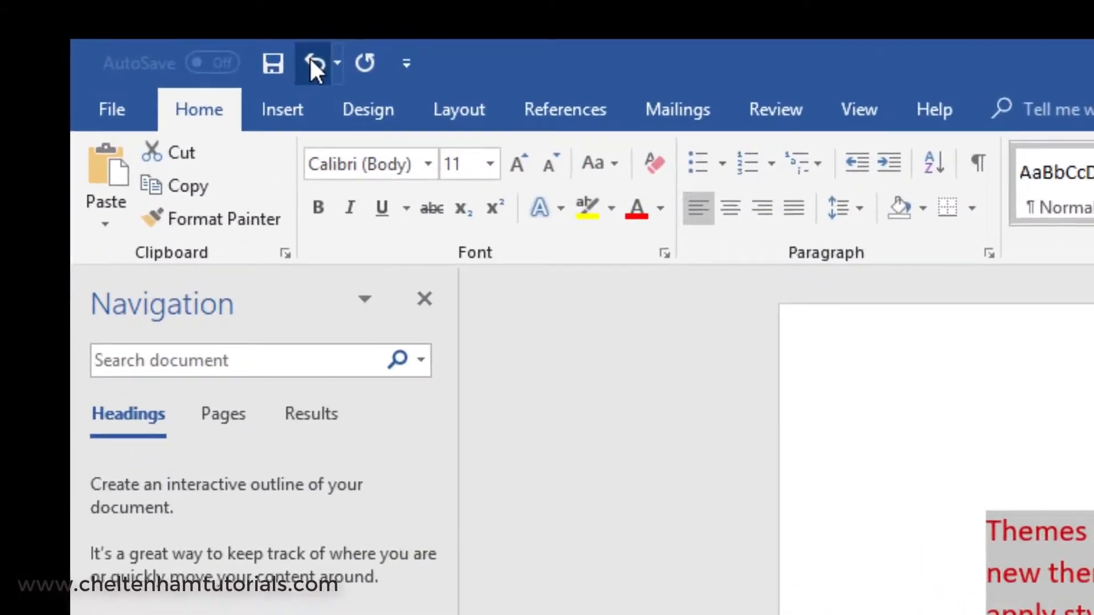
left_click(137, 27)
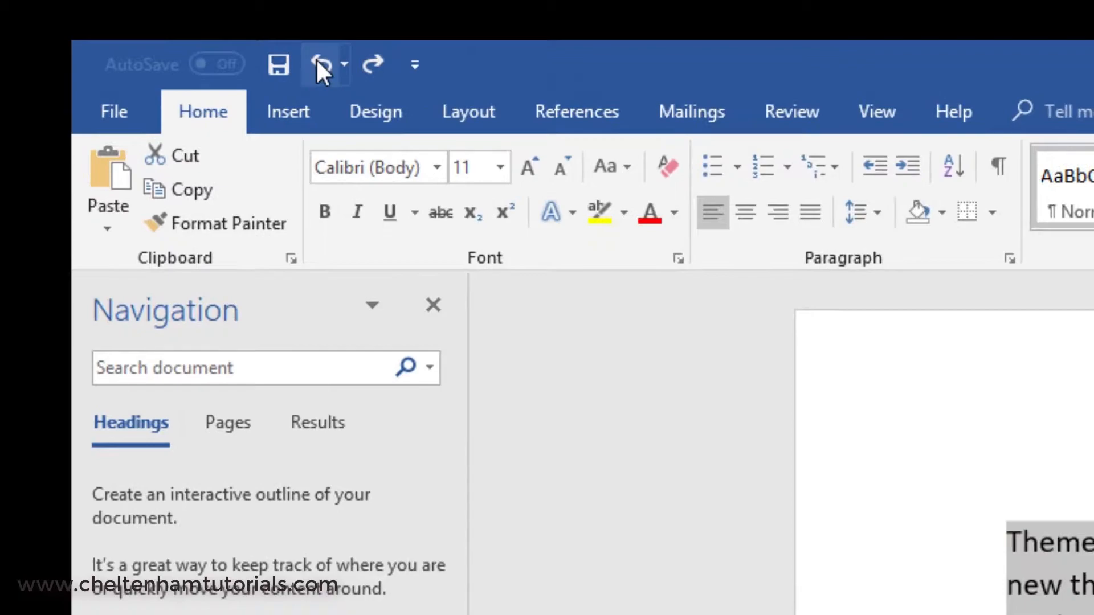
left_click(372, 64)
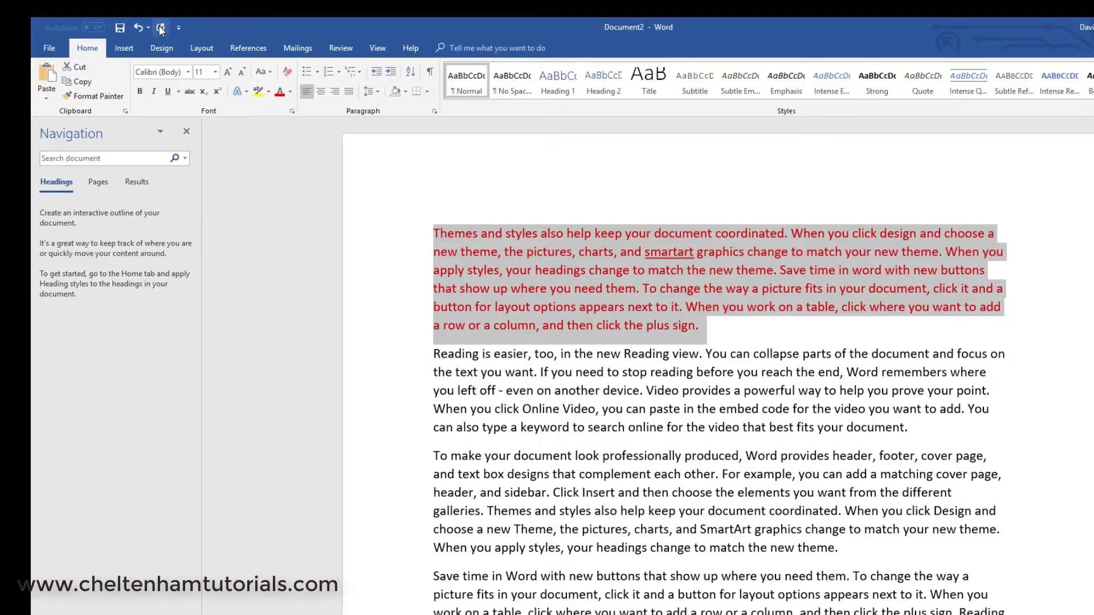
Undo the font colour change and step back through the earlier formatting changes on the opening paragraph
left_click(138, 26)
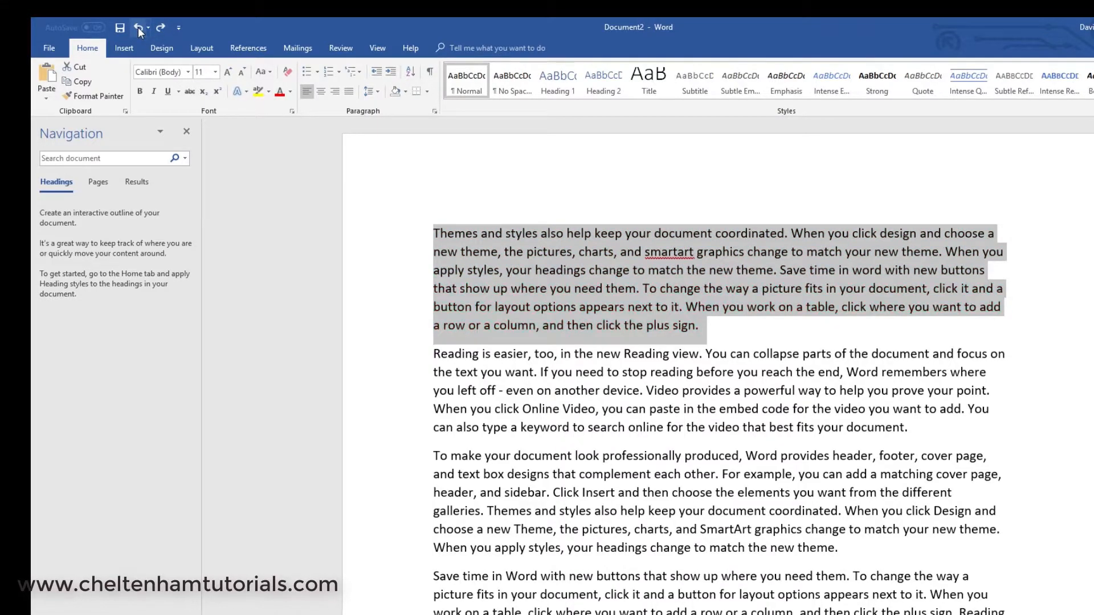
left_click(138, 27)
left_click(138, 26)
left_click(138, 27)
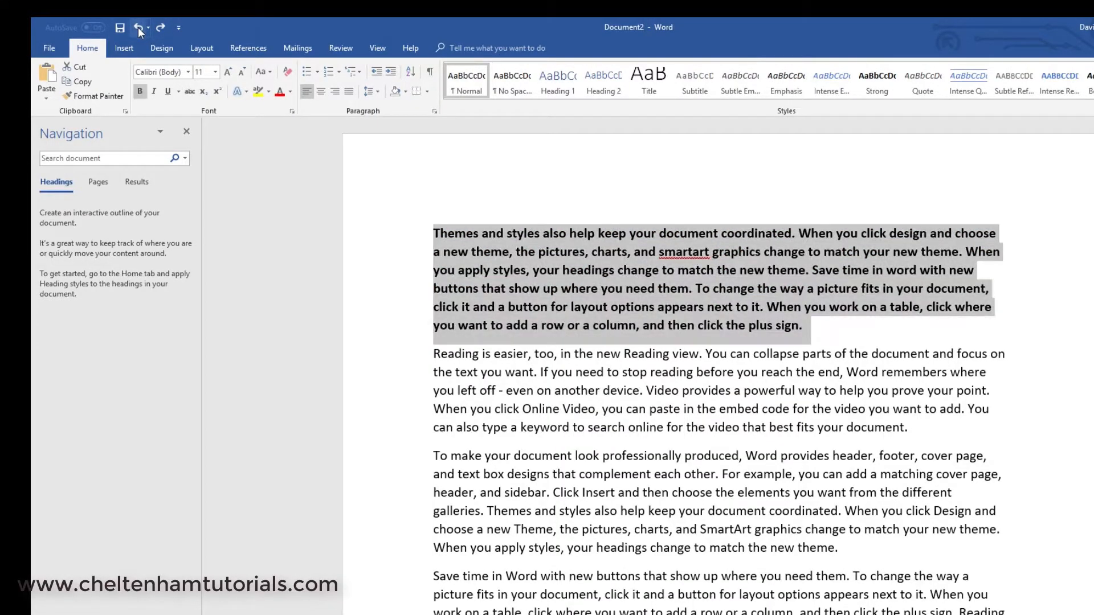
left_click(137, 26)
left_click(138, 26)
left_click(138, 26)
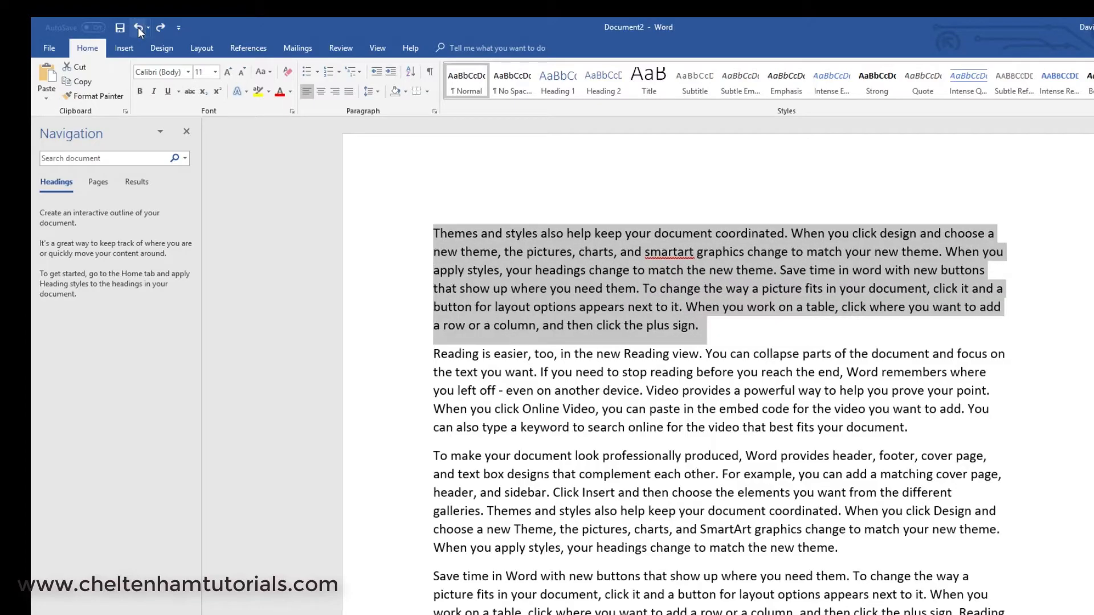
left_click(137, 26)
Redo all undone formatting changes on the opening paragraph up to the red font colour, and deselect the text
left_click(160, 26)
left_click(161, 28)
left_click(160, 27)
left_click(161, 27)
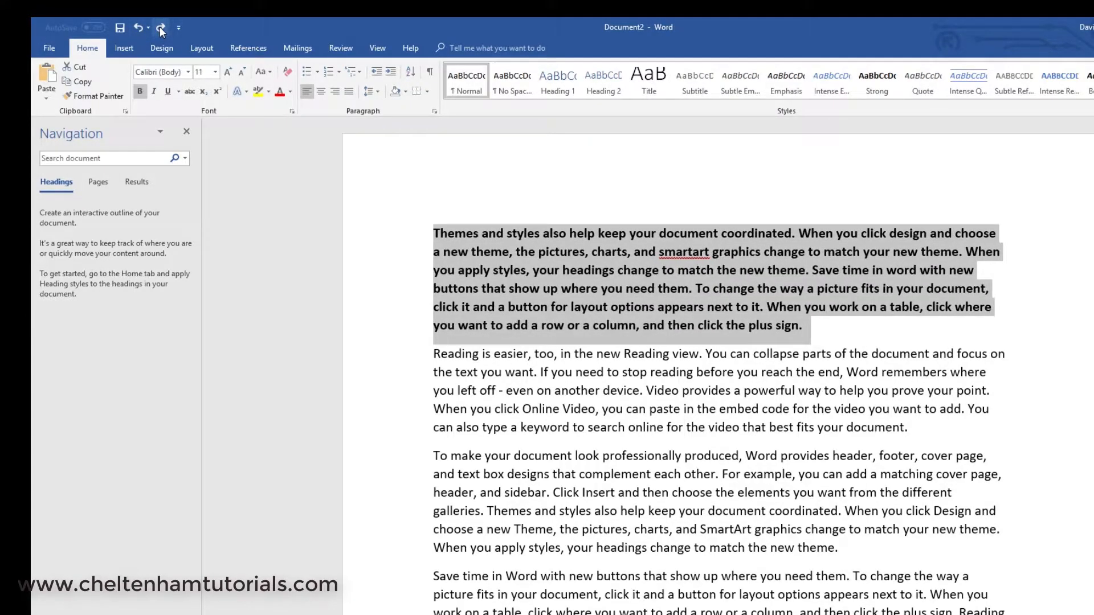
left_click(161, 28)
left_click(160, 27)
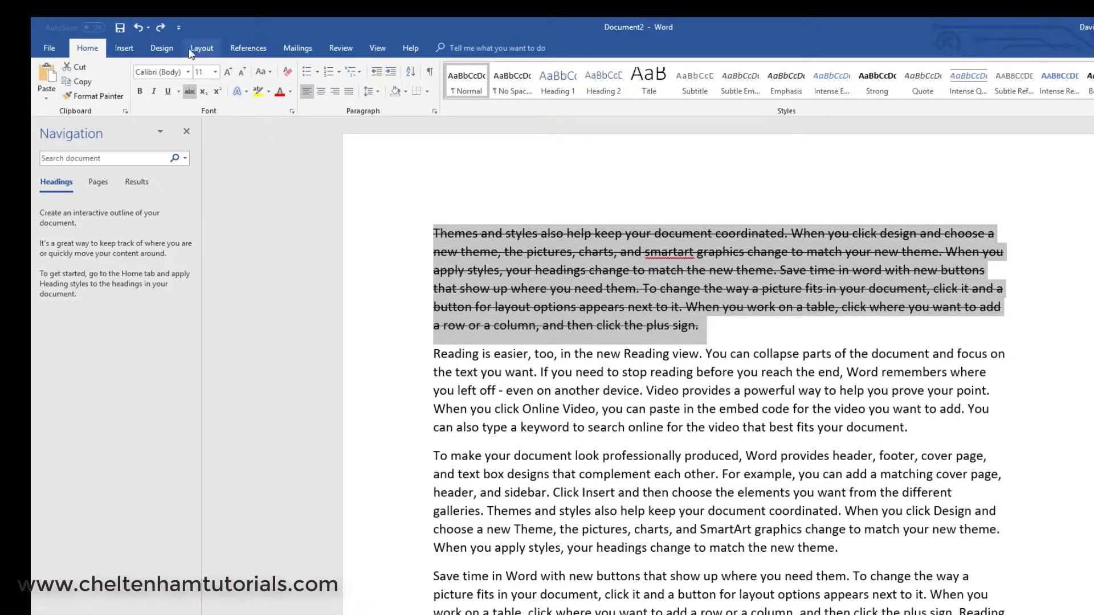
left_click(160, 27)
left_click(160, 28)
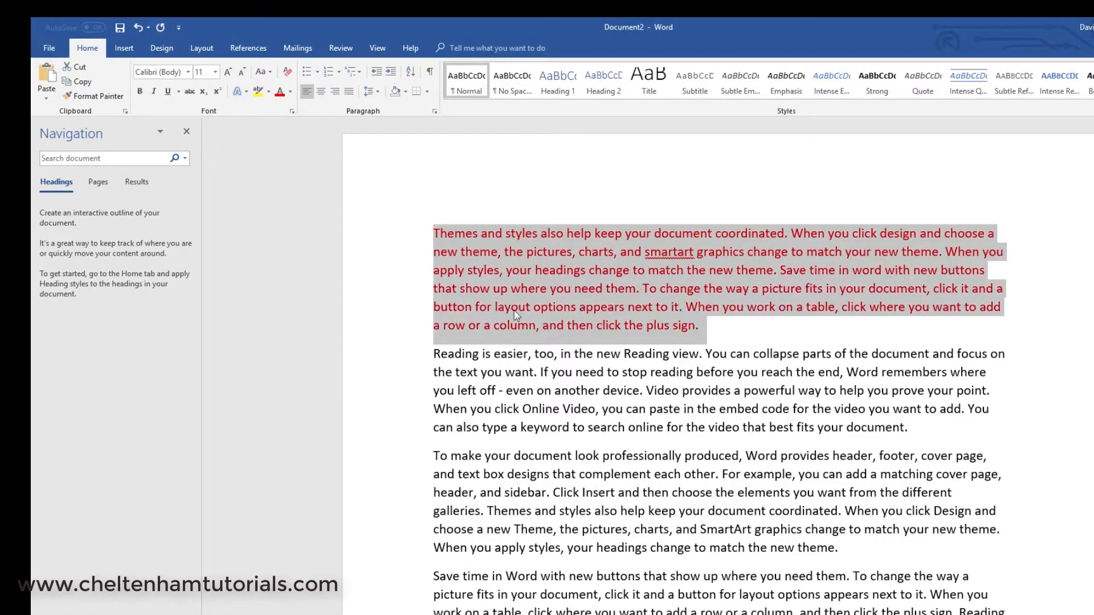
left_click(544, 376)
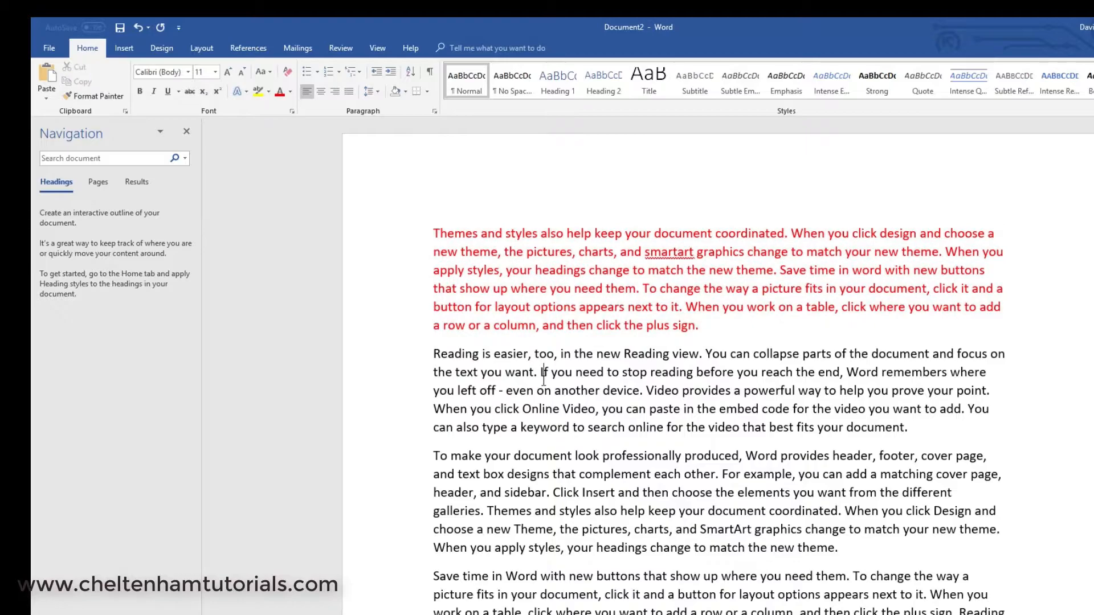
Highlight the "Reading is easier" paragraph in yellow, and change its highlight colour to bright green
double_click(396, 366)
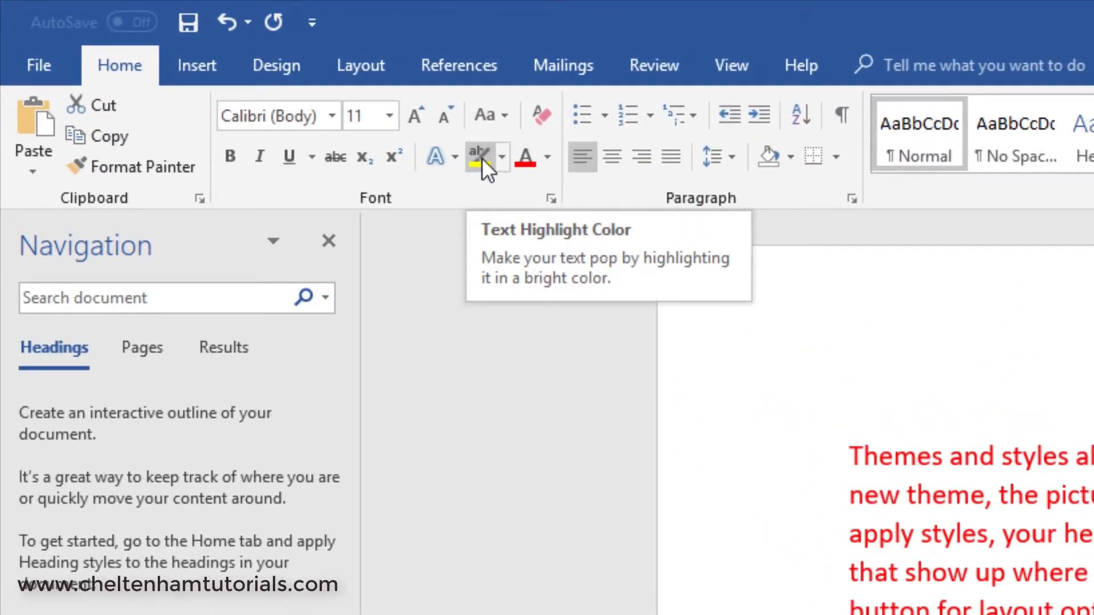
left_click(481, 158)
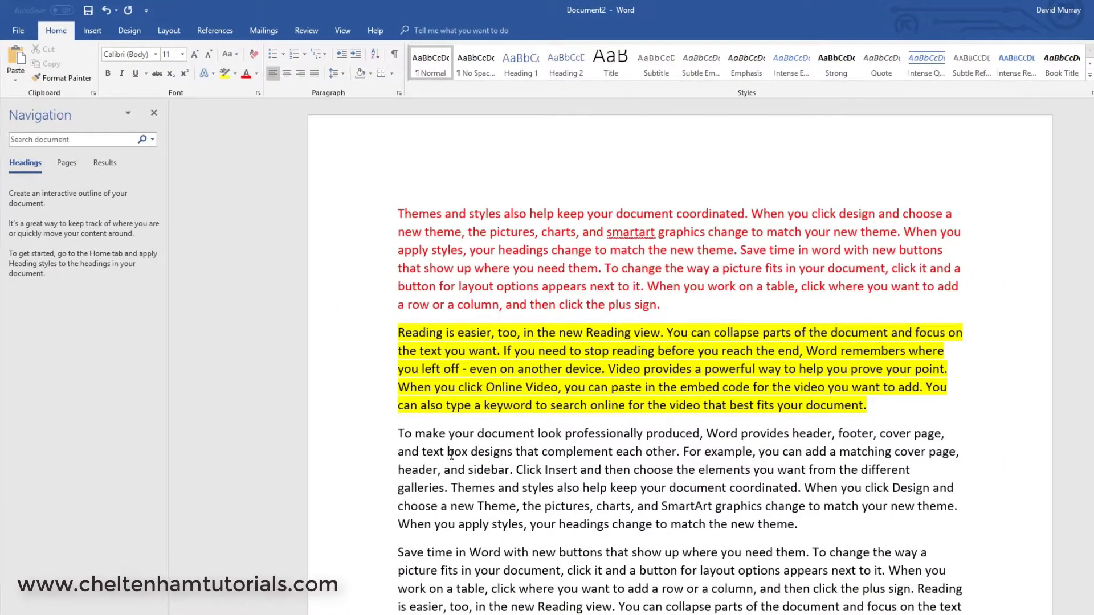
double_click(349, 373)
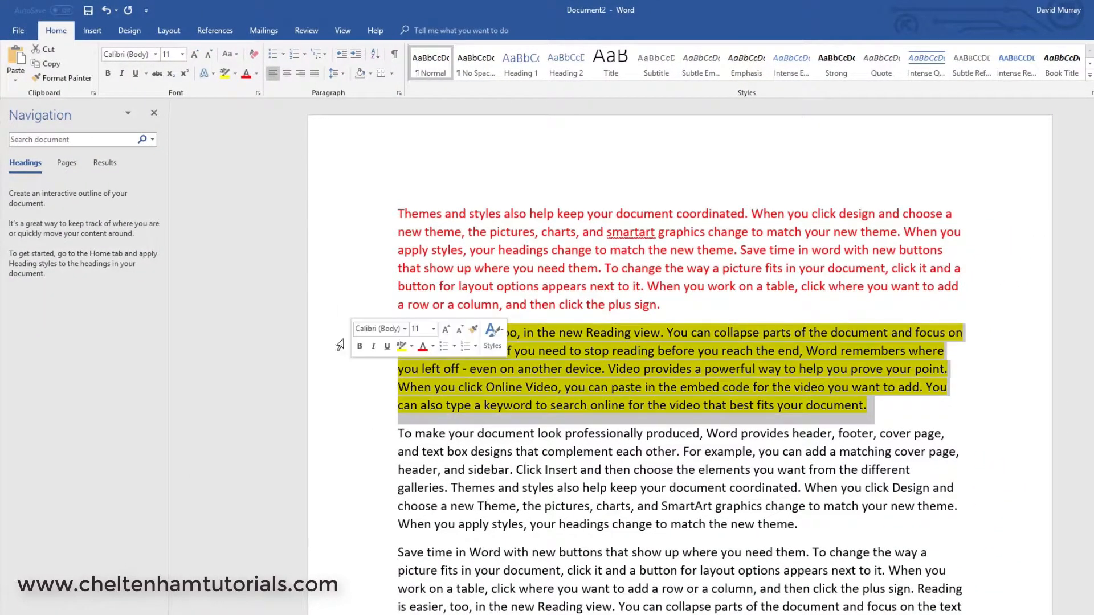
left_click(235, 74)
left_click(249, 93)
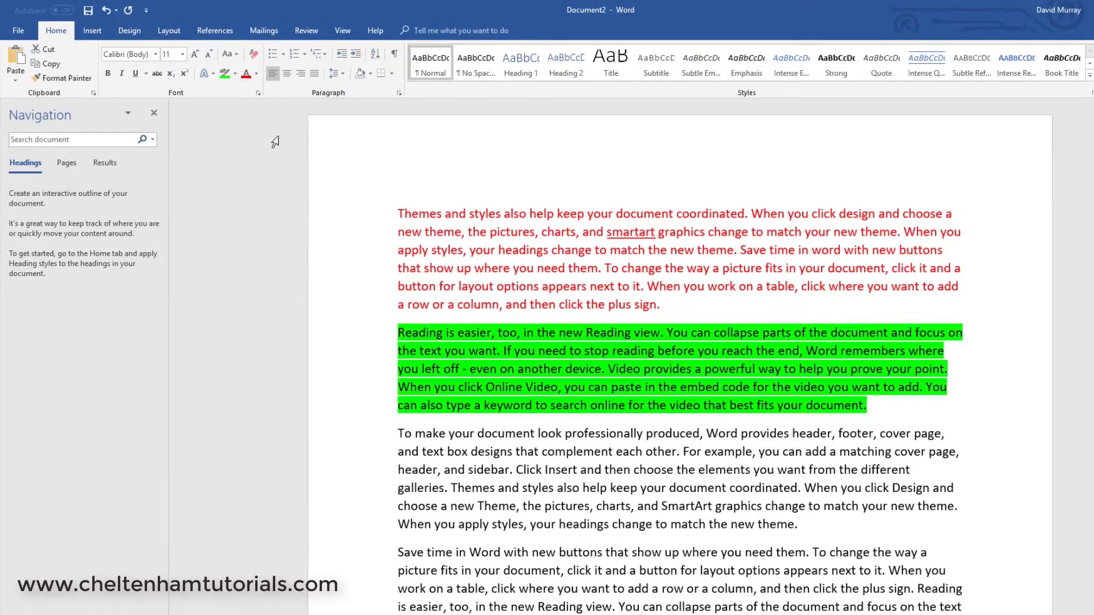
left_click(516, 468)
Insert several blank lines above the opening paragraph and place the cursor on the first one
left_click(399, 214)
key("Return")
key("Return")
key("Return")
key("Return")
key("Return")
key("Return")
key("Up")
key("Up")
key("Up")
key("Up")
key("Up")
key("Up")
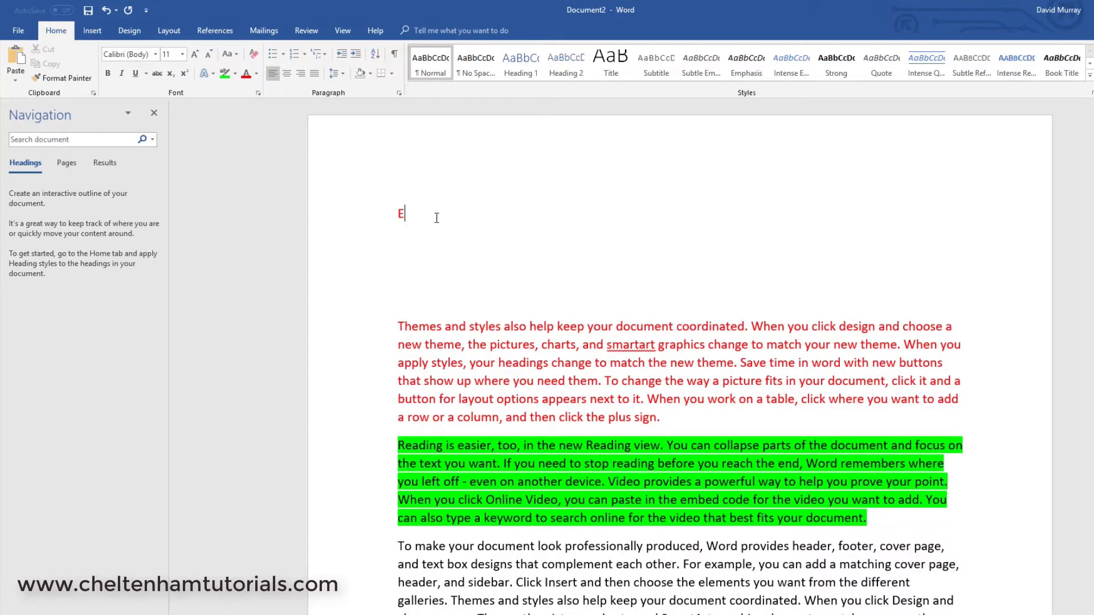
Enter E=MC2 and H2O as separate lines at the start of the document
type("=MC")
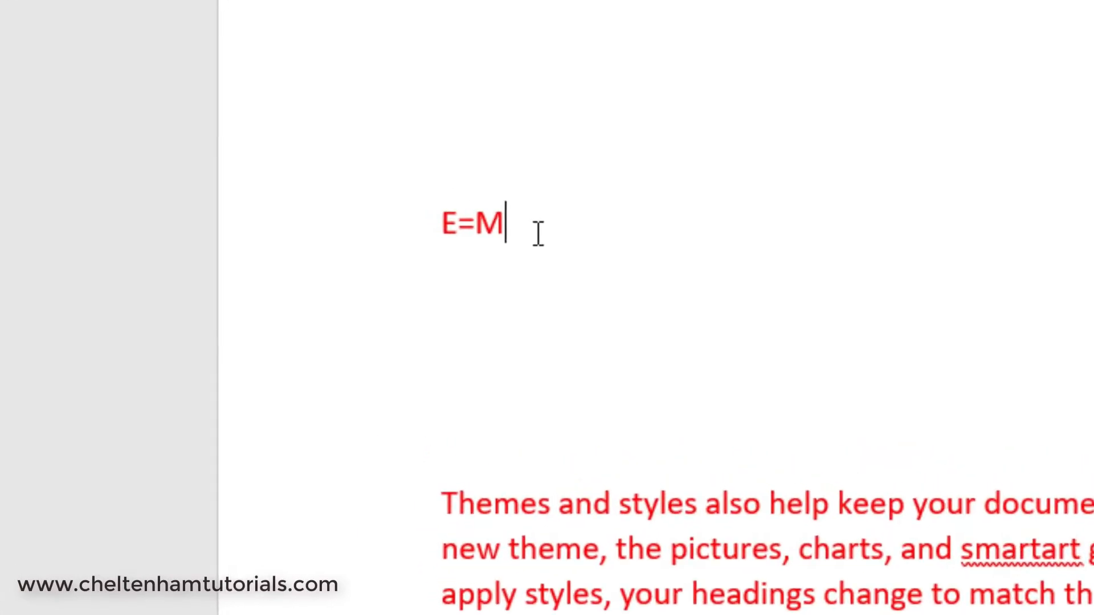
type("2")
key("Return")
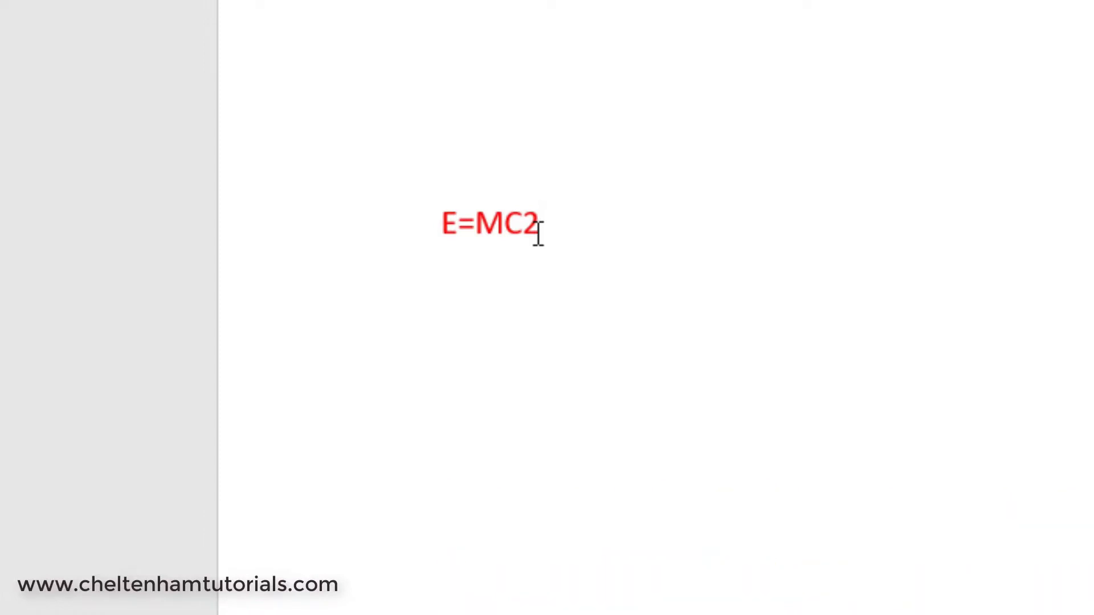
type("H2O")
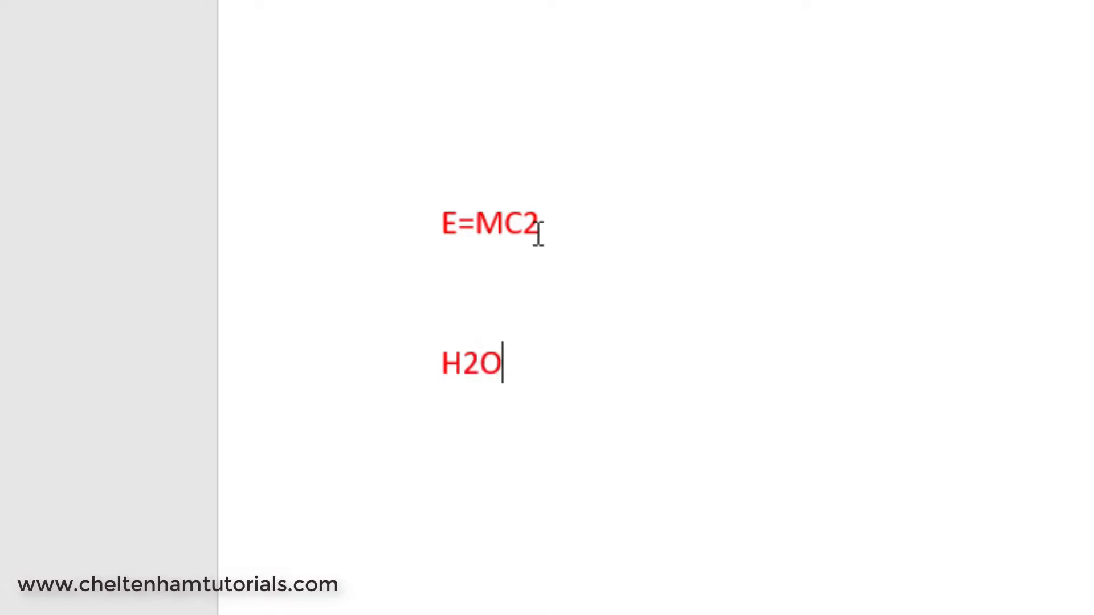
key("Return")
Select the 2 at the end of E=MC2
left_click_drag(523, 221, 545, 218)
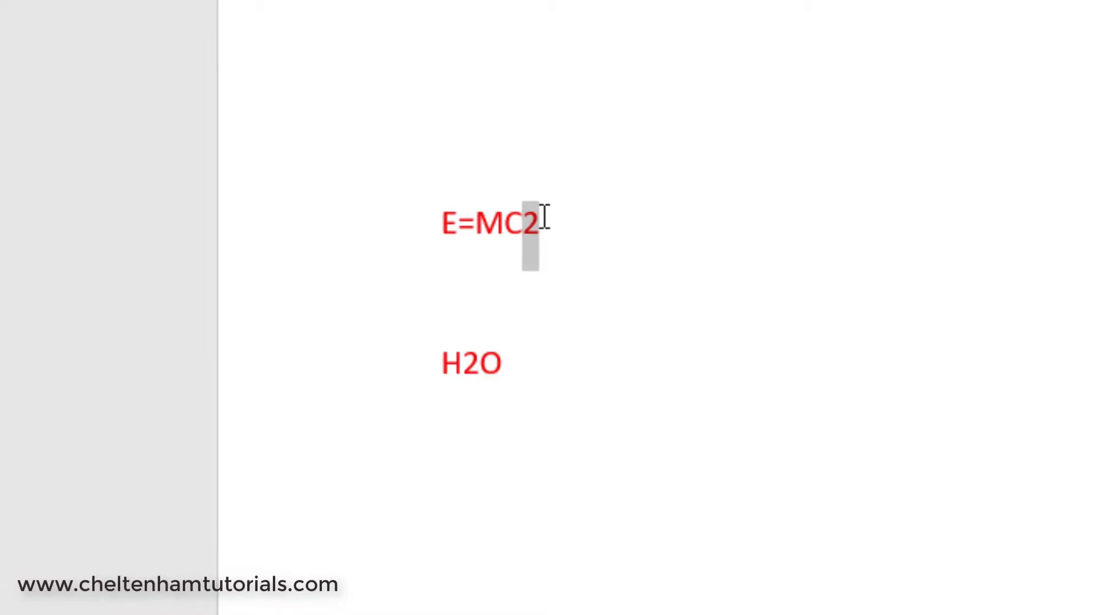